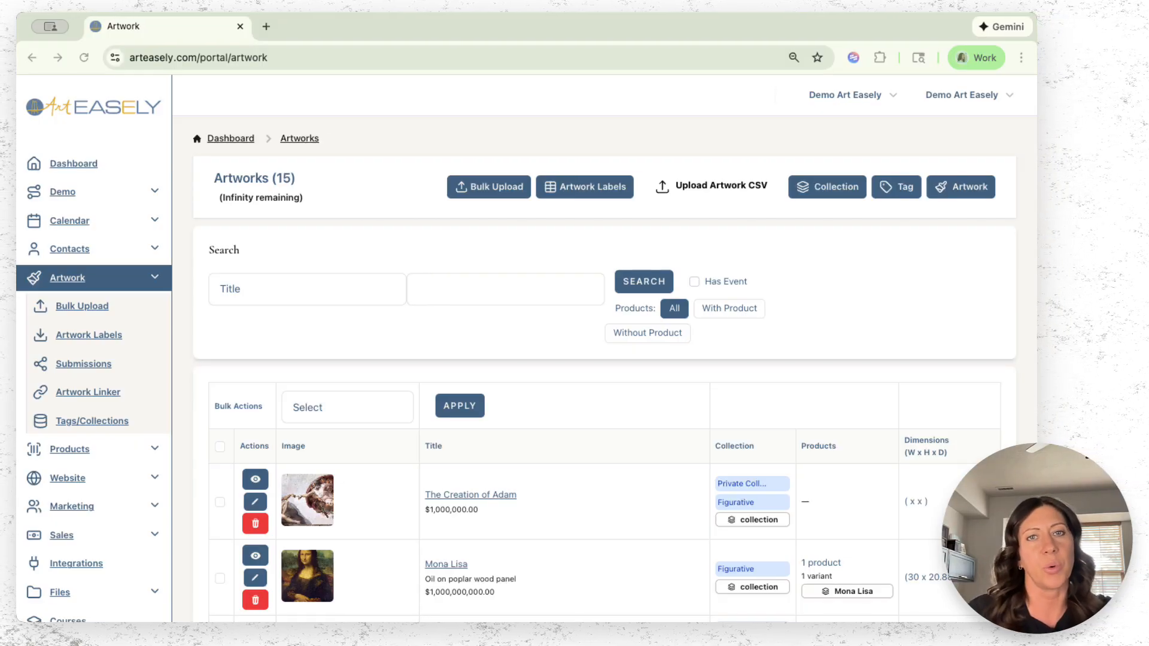
Open the artwork record for The Creation of Adam and look over its details
scroll(965, 239, down, 2)
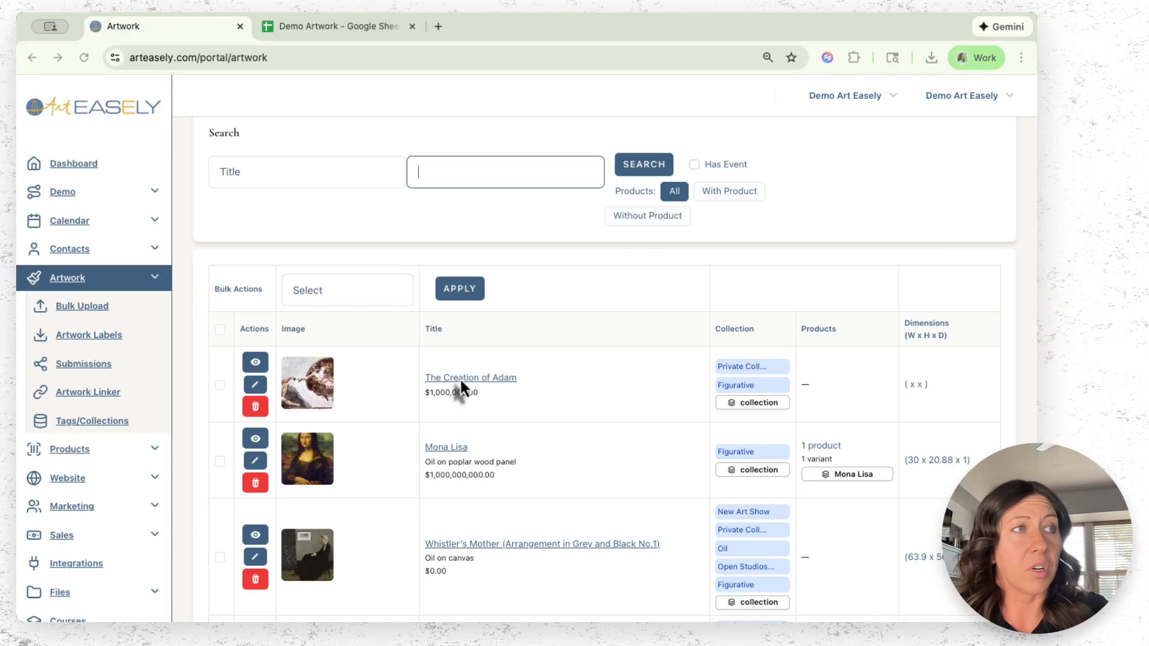
click(443, 380)
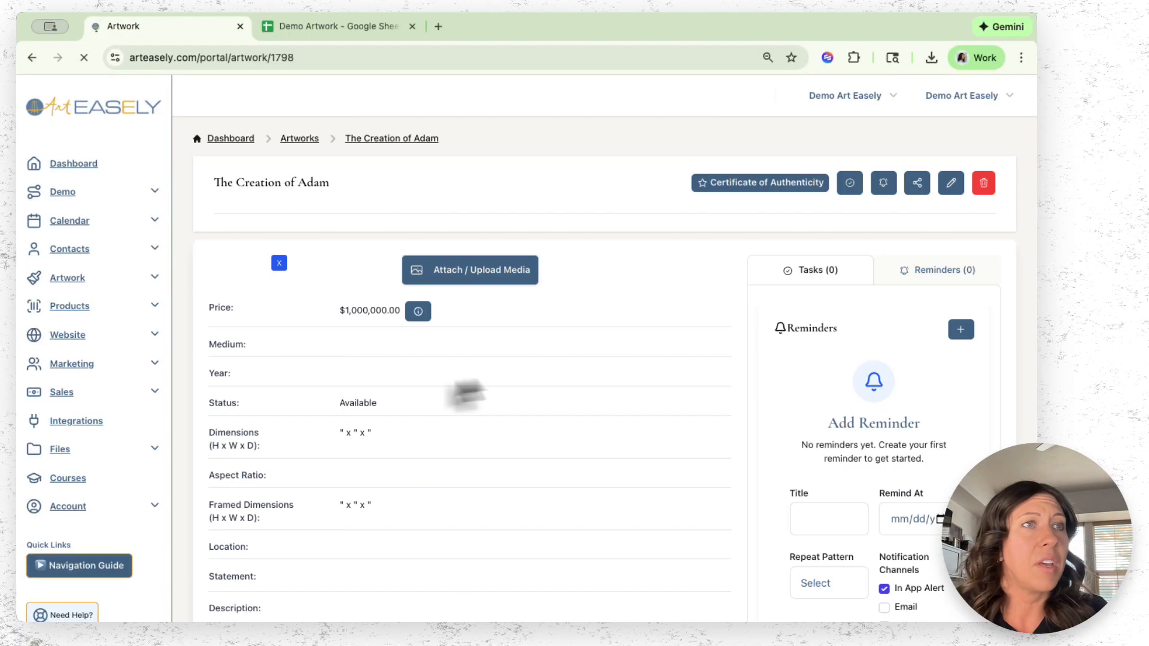
scroll(385, 385, down, 3)
scroll(847, 129, up, 3)
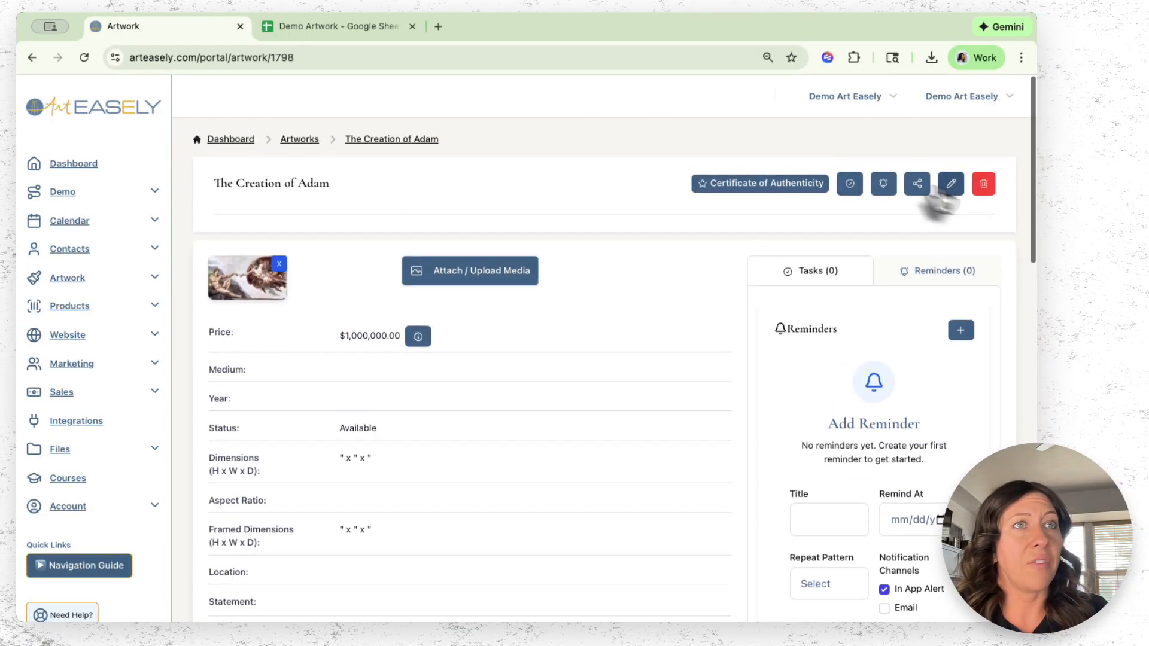
Review the available fields in the edit form of The Creation of Adam, from images to description, and close it without changes
click(952, 186)
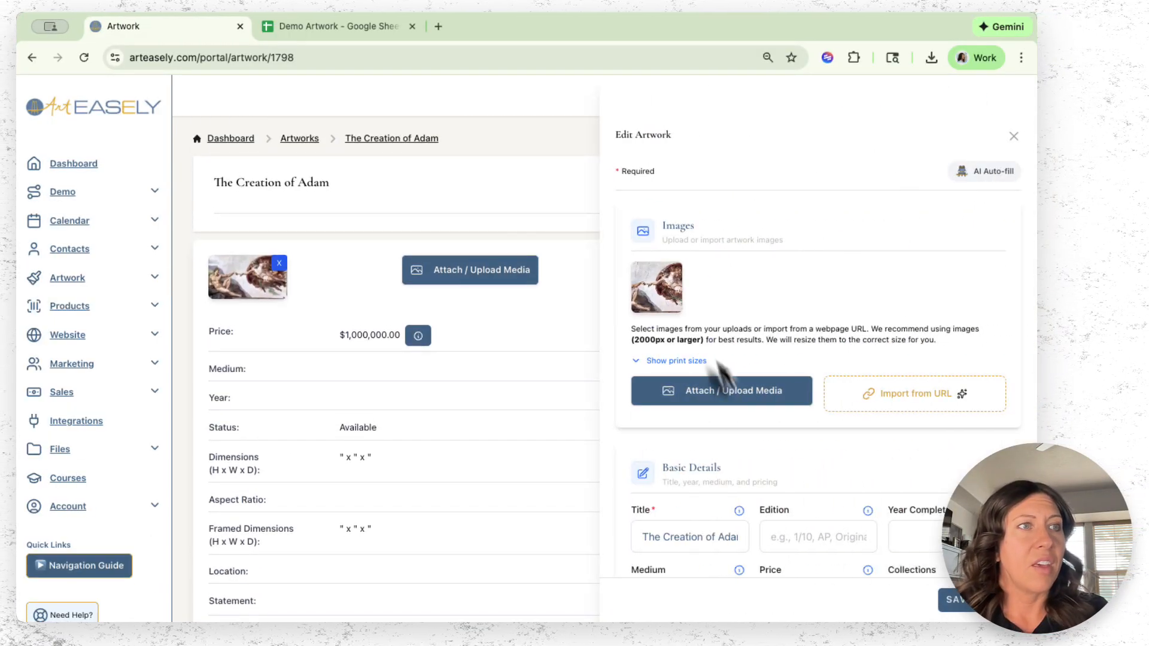
scroll(724, 359, down, 5)
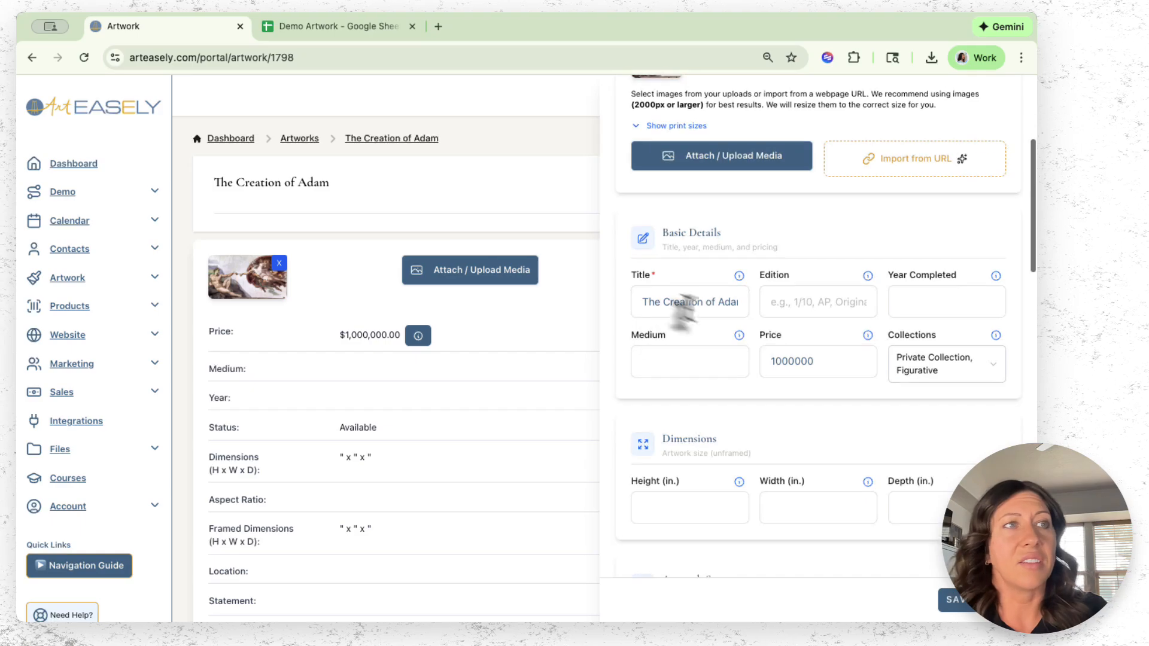
scroll(694, 312, down, 2)
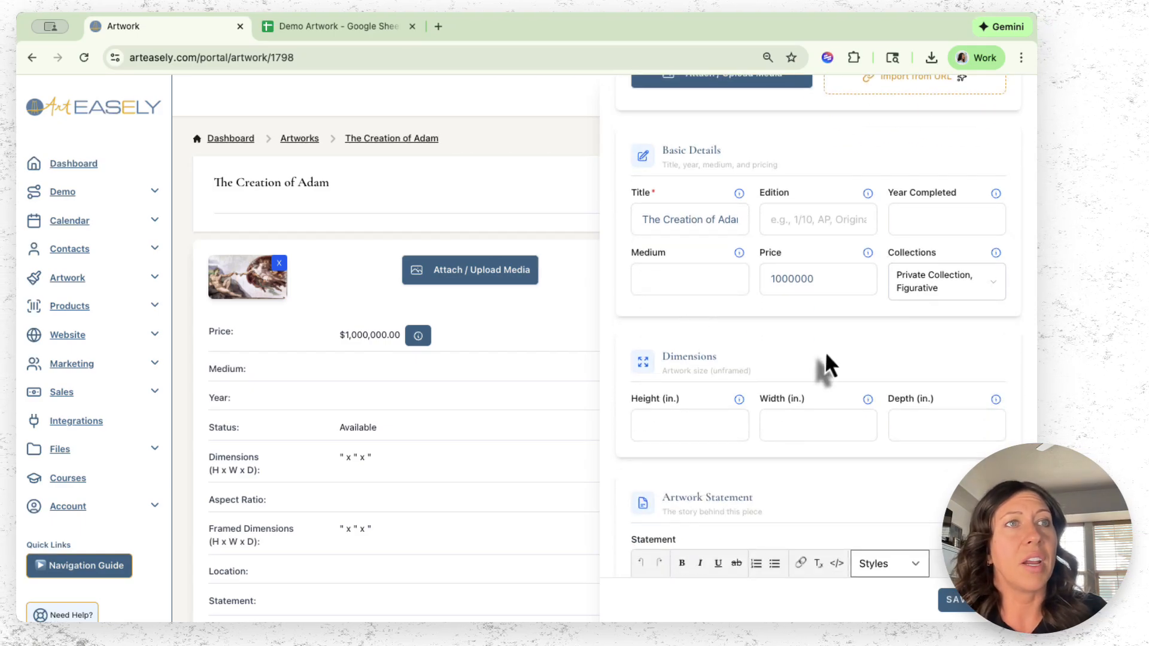
scroll(825, 350, down, 8)
scroll(746, 345, down, 4)
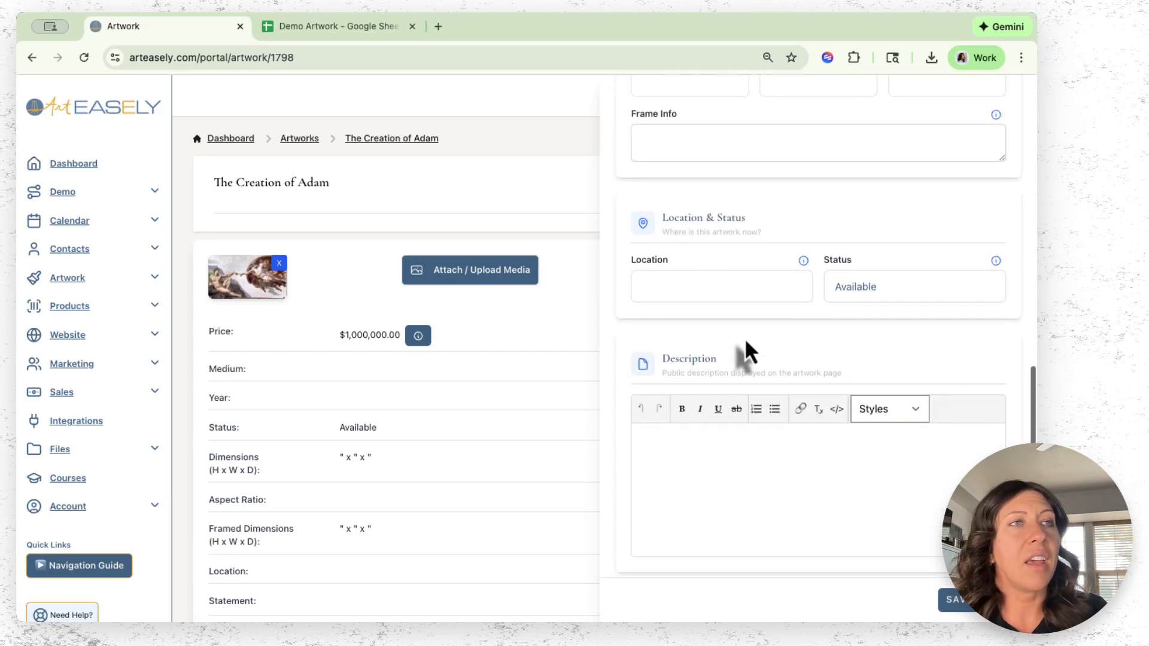
scroll(746, 345, up, 15)
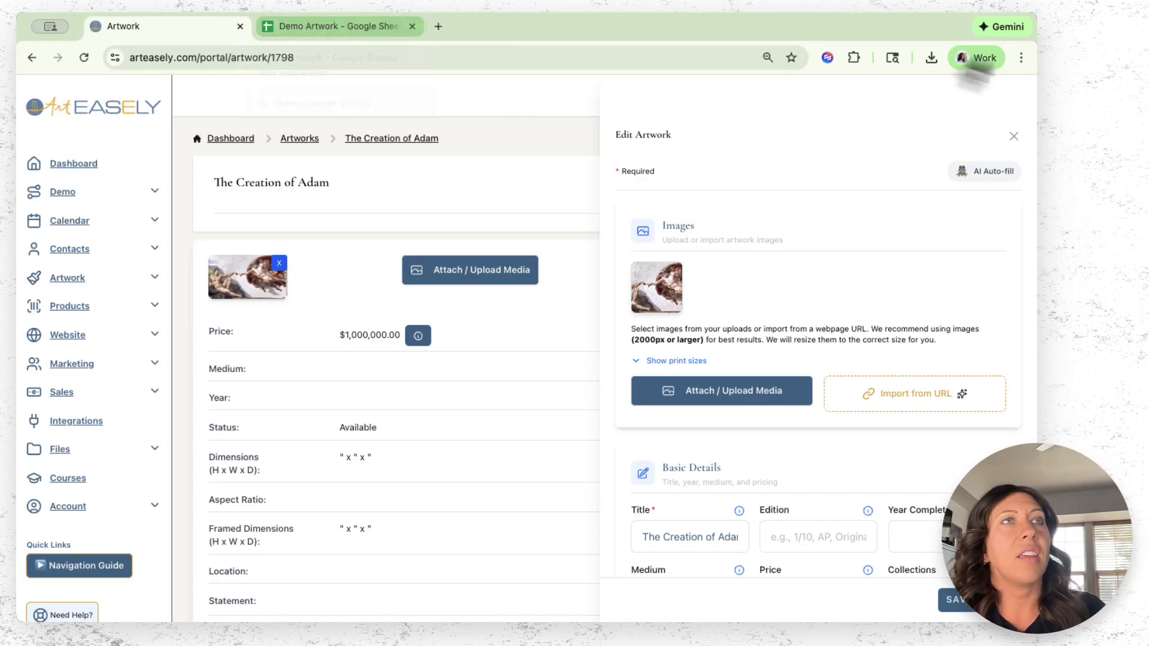
click(1014, 137)
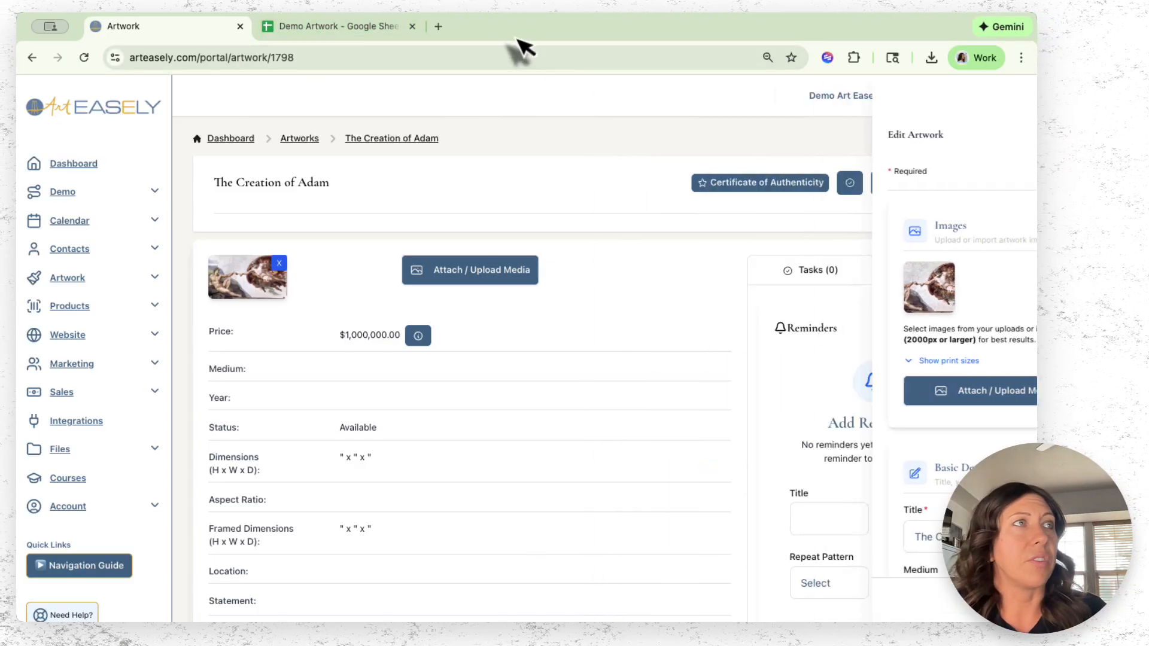
Switch to the Demo Artwork spreadsheet in Google Sheets and examine its column headings and artwork rows
click(320, 27)
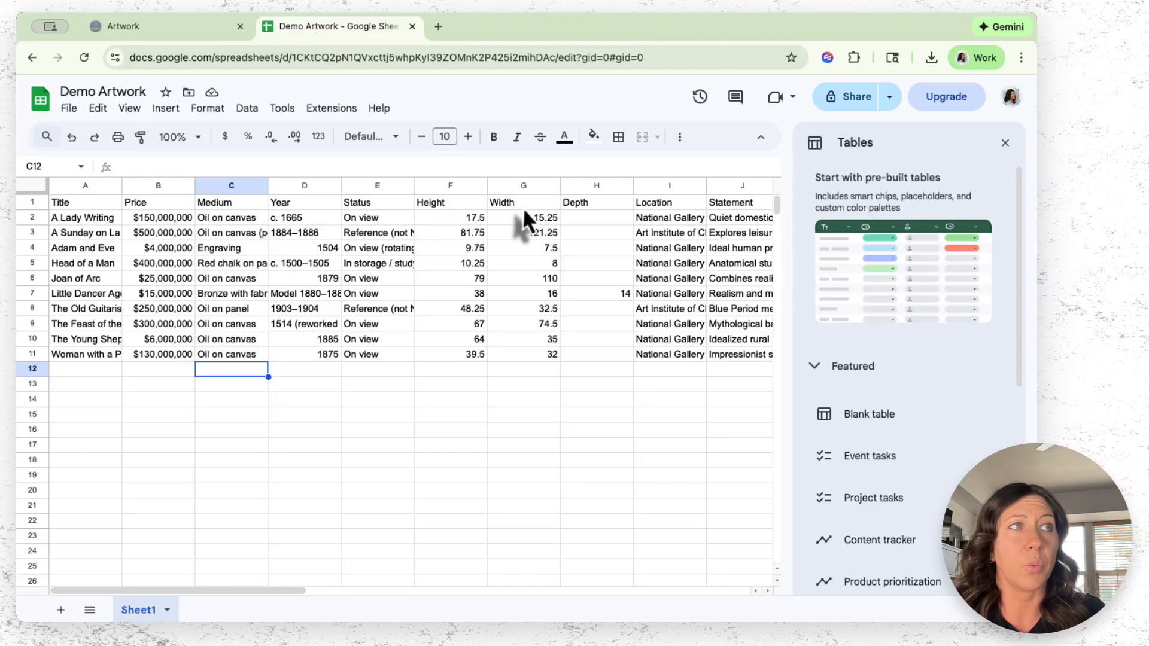
scroll(586, 210, right, 6)
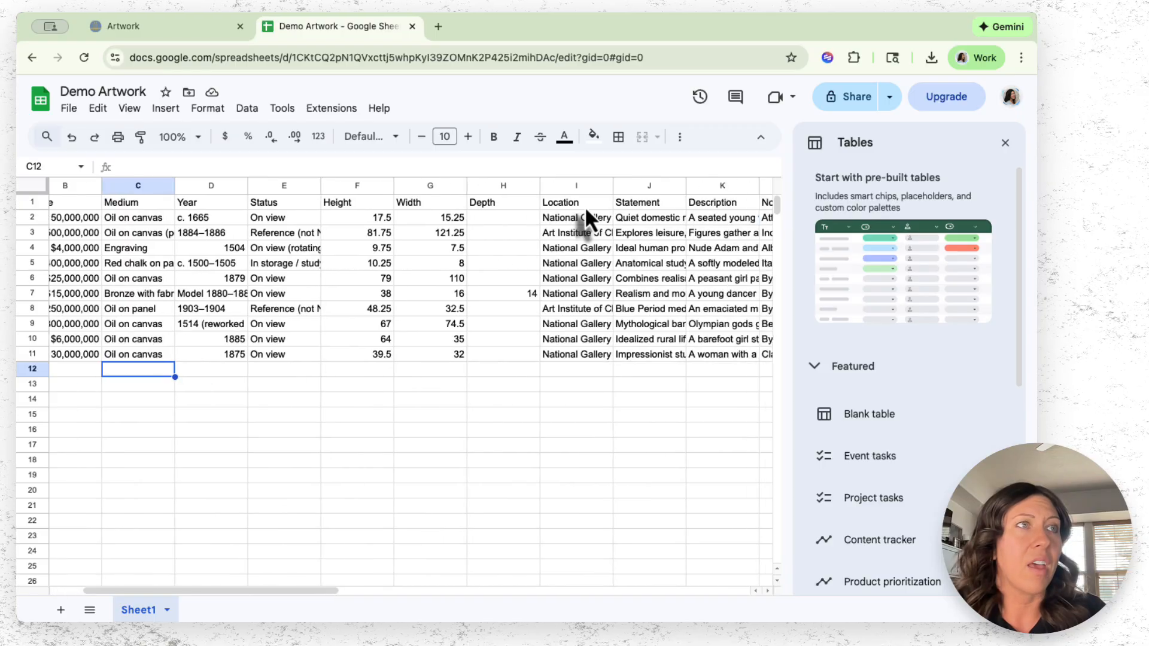
scroll(586, 211, left, 6)
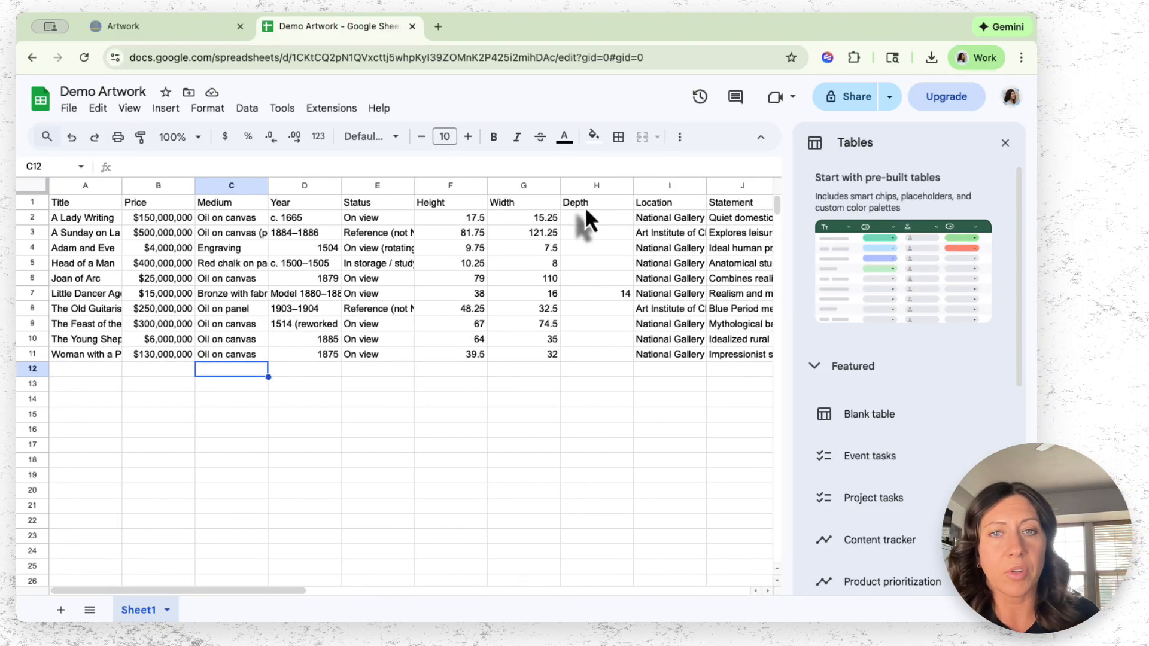
scroll(584, 206, right, 1)
scroll(586, 209, right, 3)
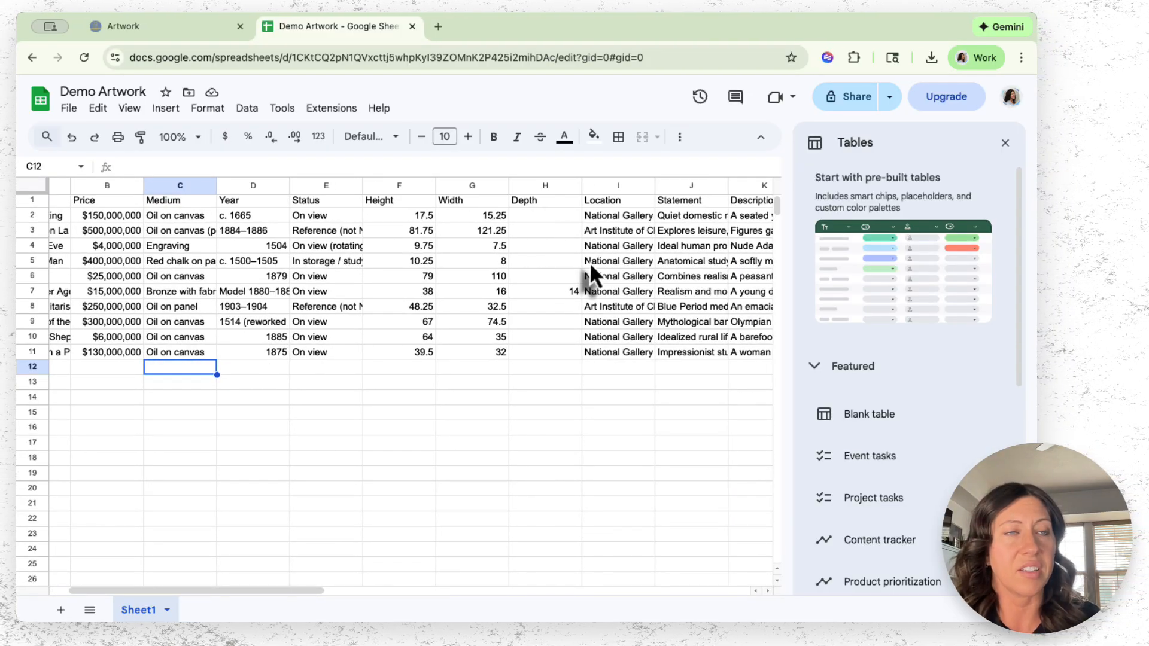
scroll(590, 267, left, 3)
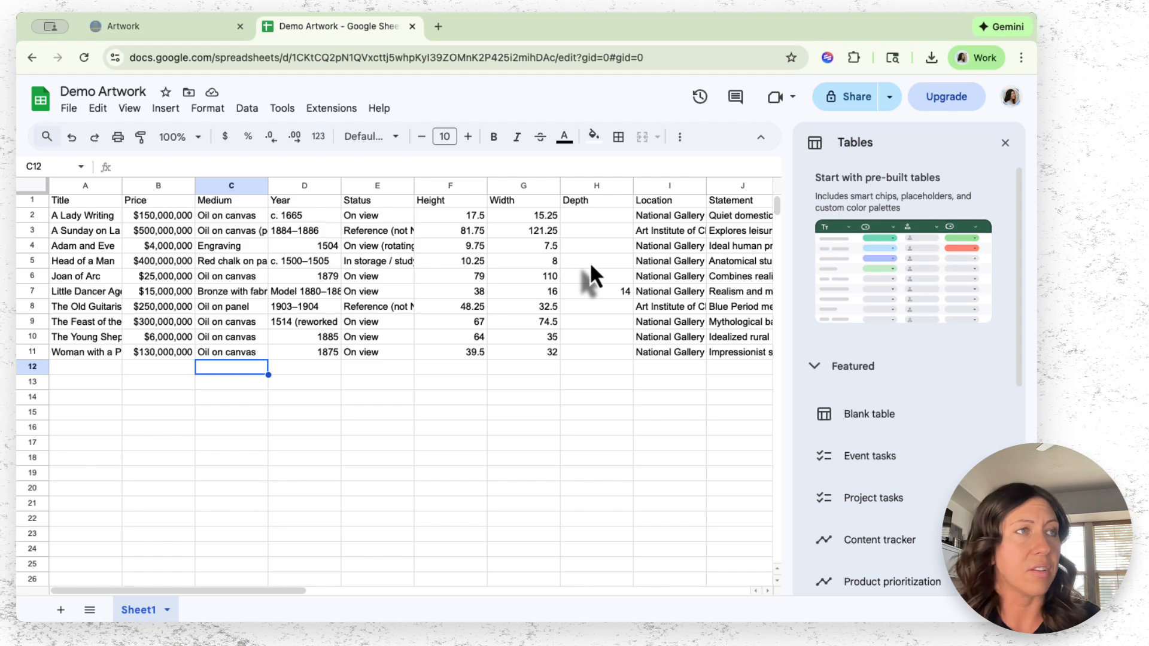
scroll(167, 249, up, 1)
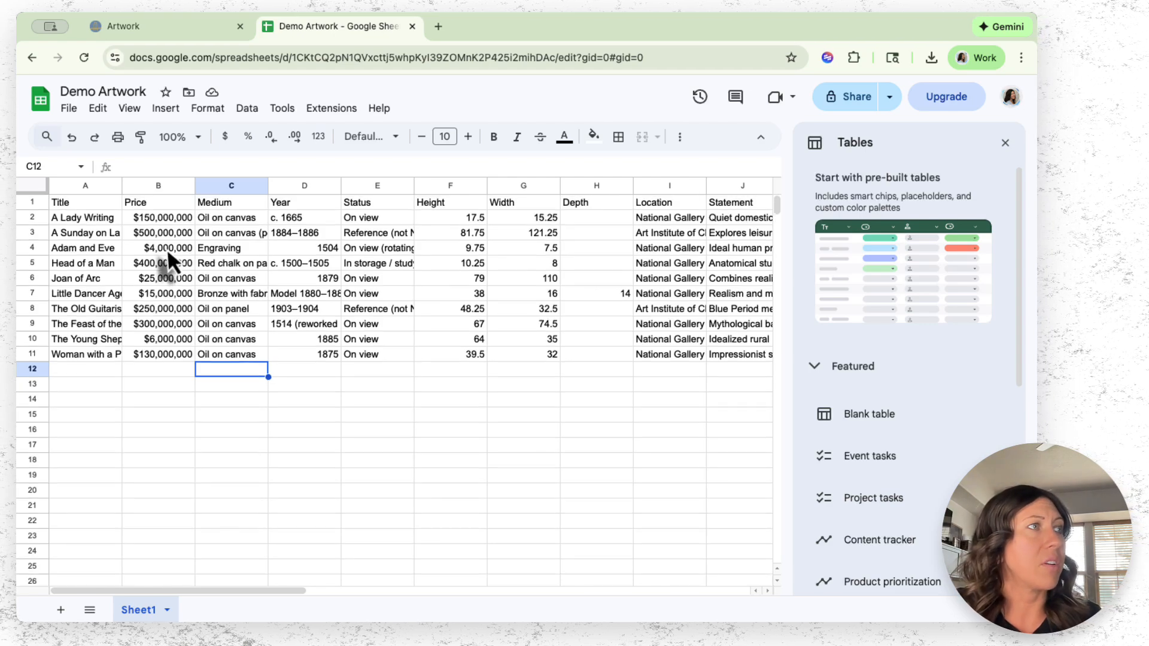
Download the Demo Artwork sheet as a comma-separated values (.csv) file
click(69, 109)
mouse_move(107, 285)
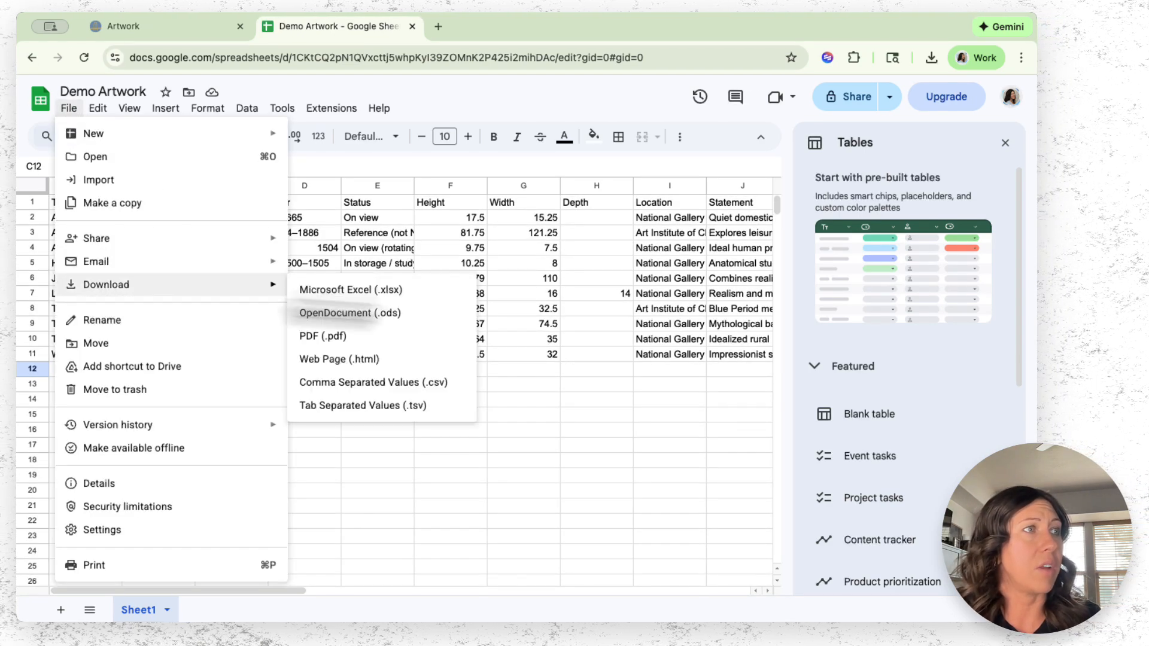
click(416, 388)
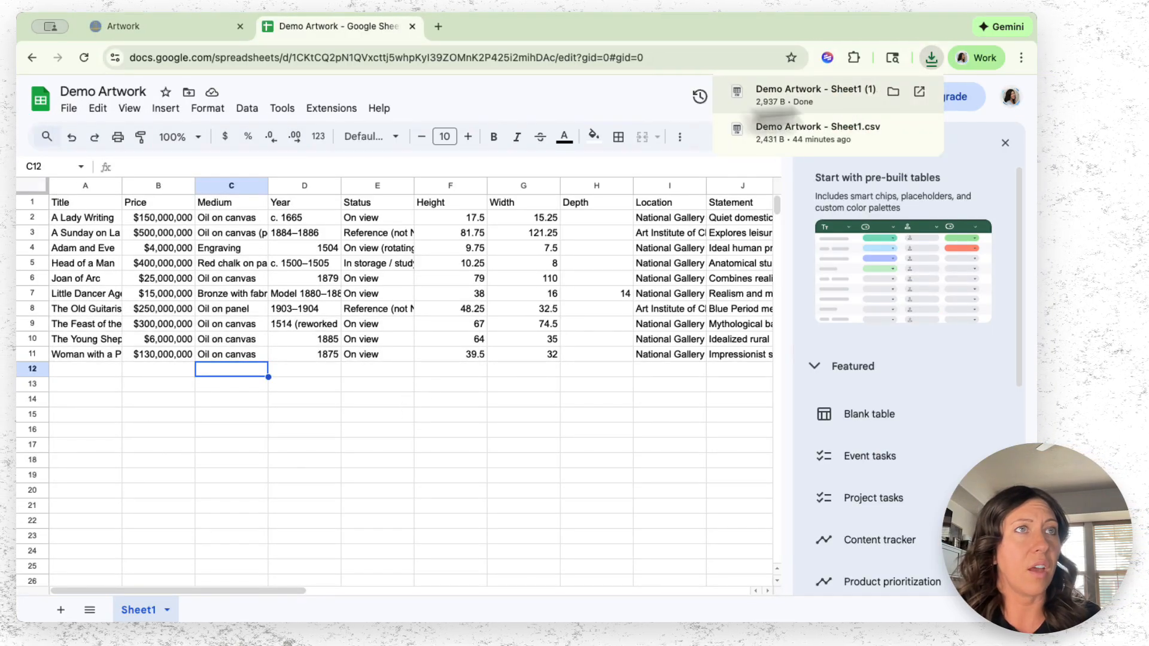
Switch back to Art Easely and upload Demo Artwork - Sheet1 (1).csv as an artwork CSV, continuing to the column mapping
click(126, 27)
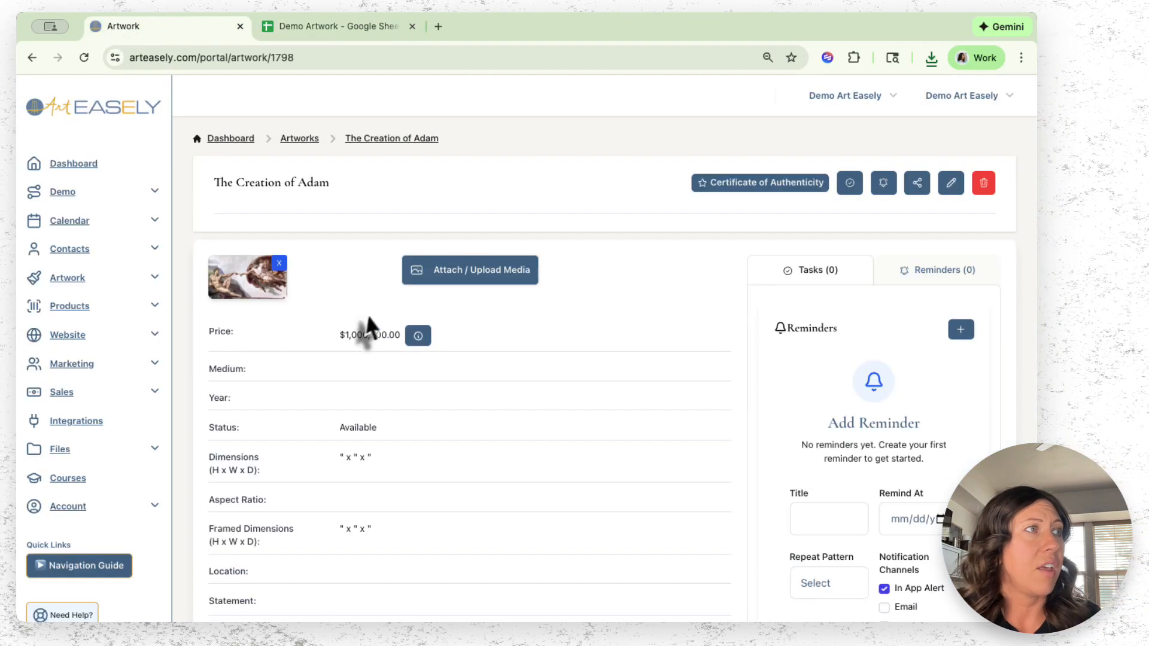
click(62, 278)
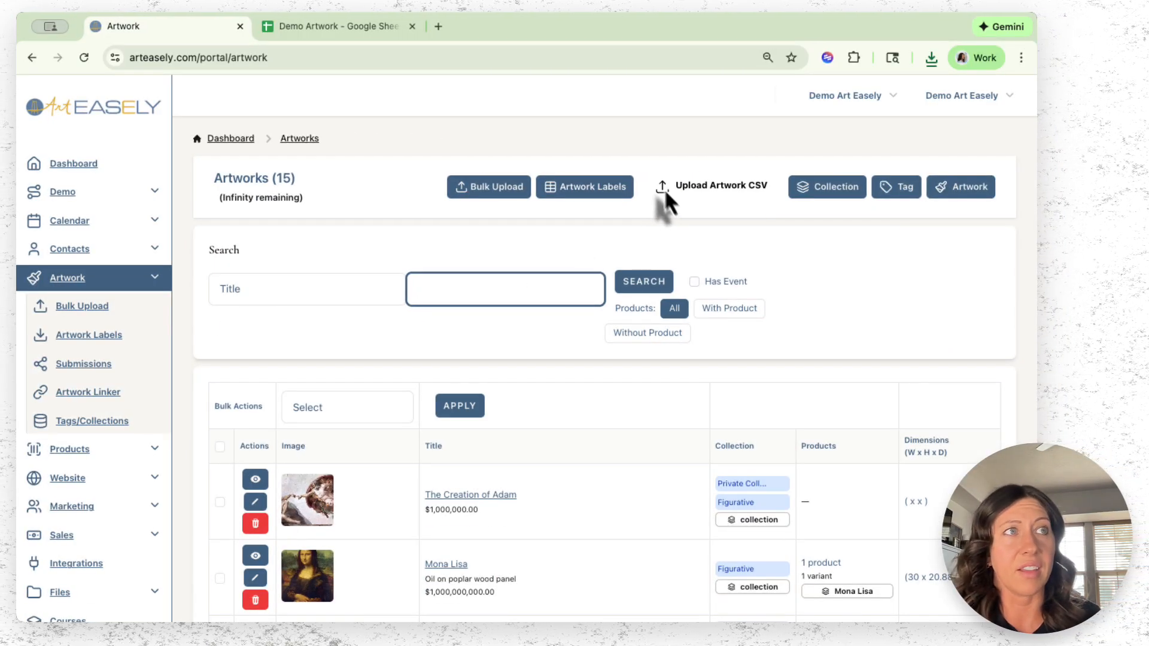
click(663, 187)
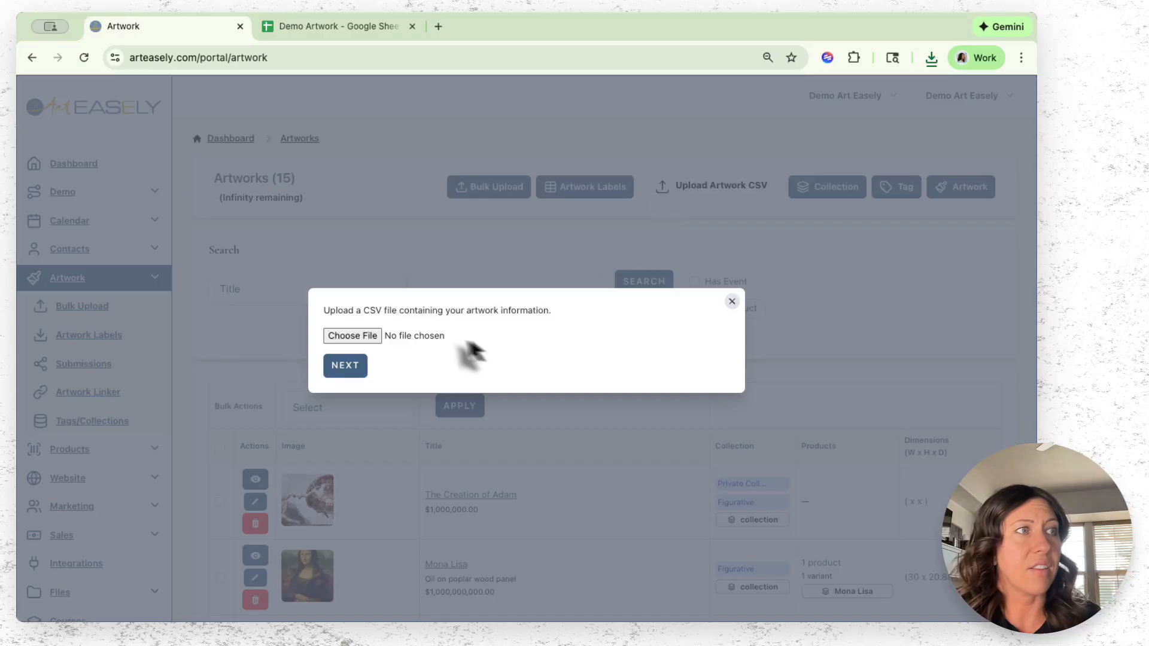
click(354, 336)
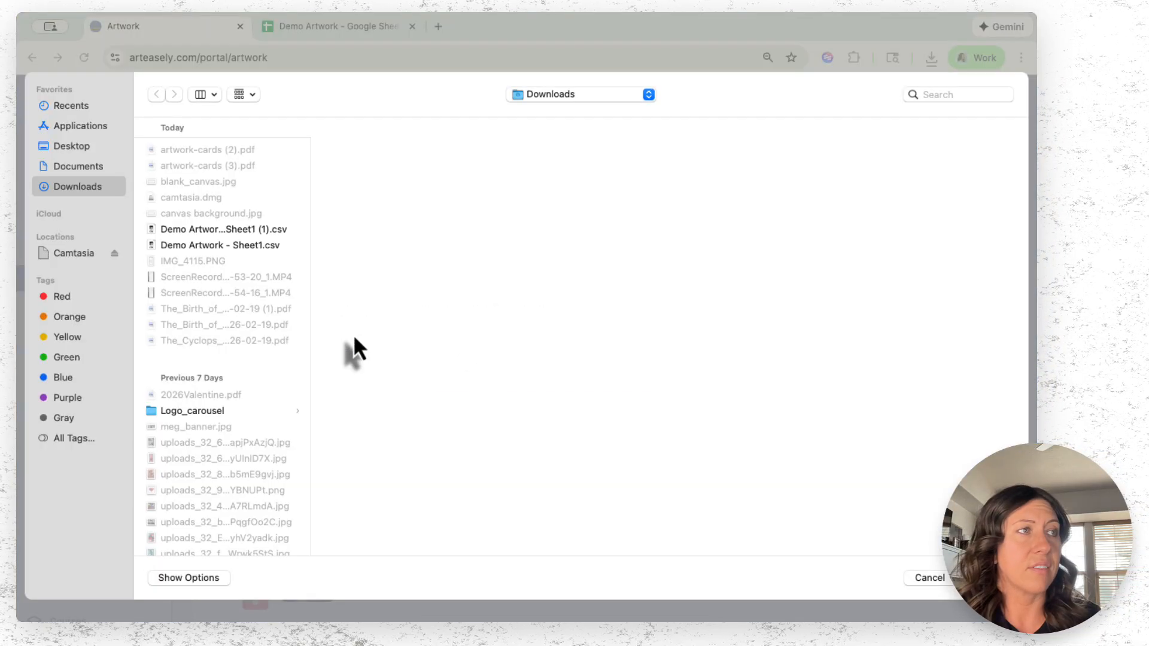
click(218, 233)
click(989, 578)
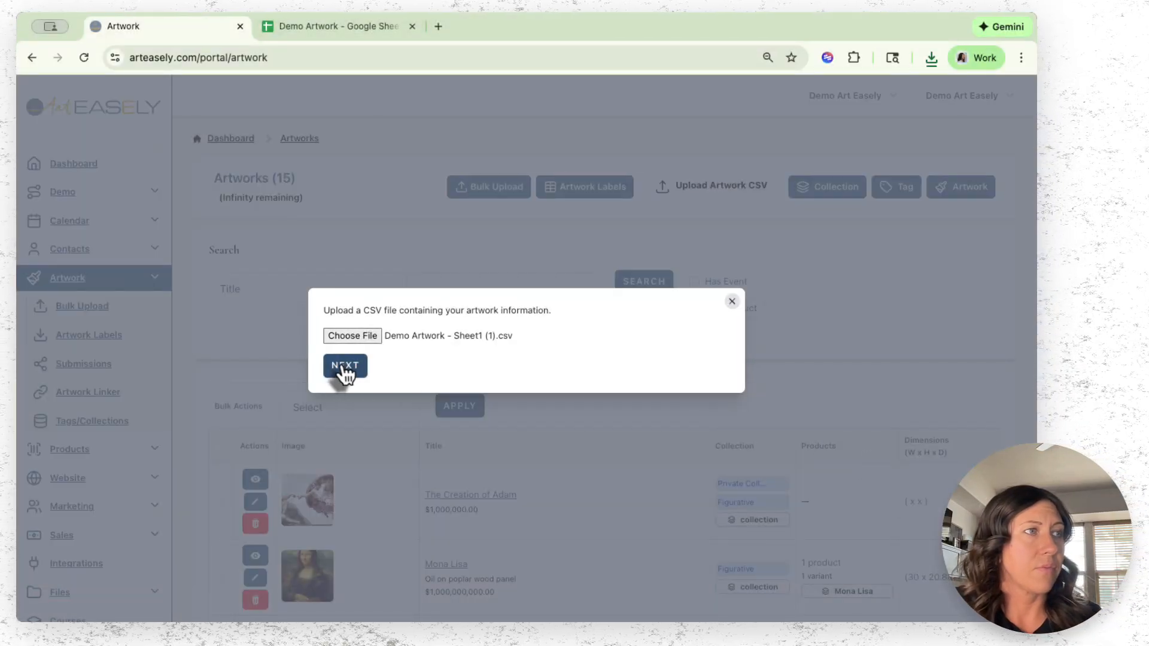
click(345, 368)
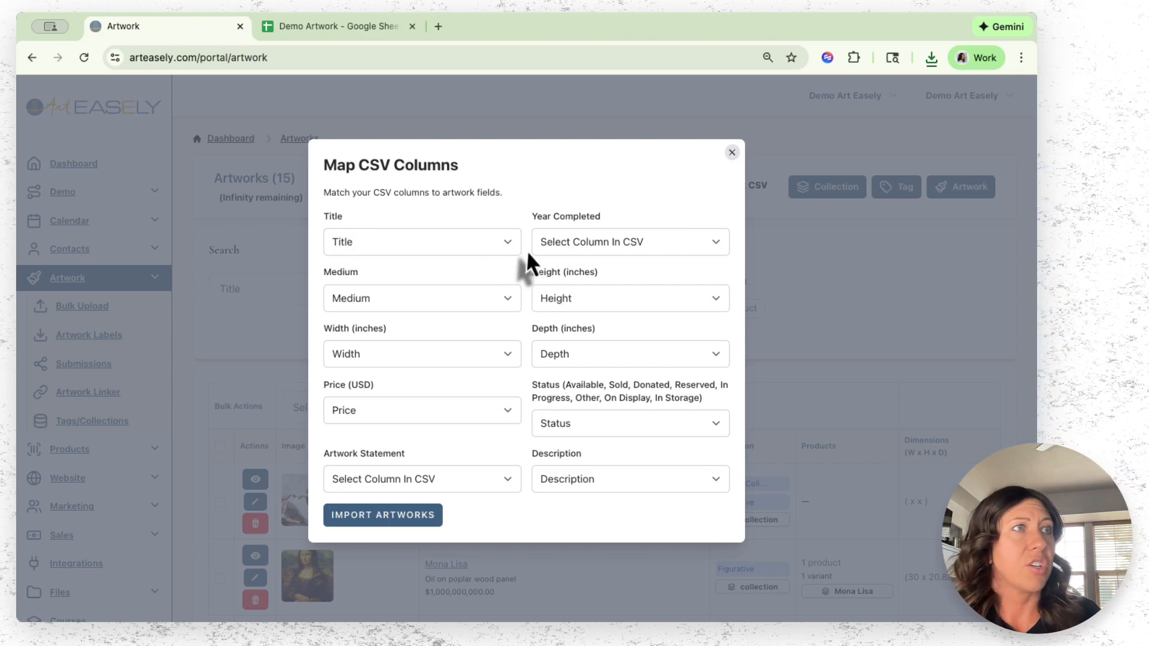
Check the Title and Description mappings and map the Artwork Statement field to the Statement column
click(508, 241)
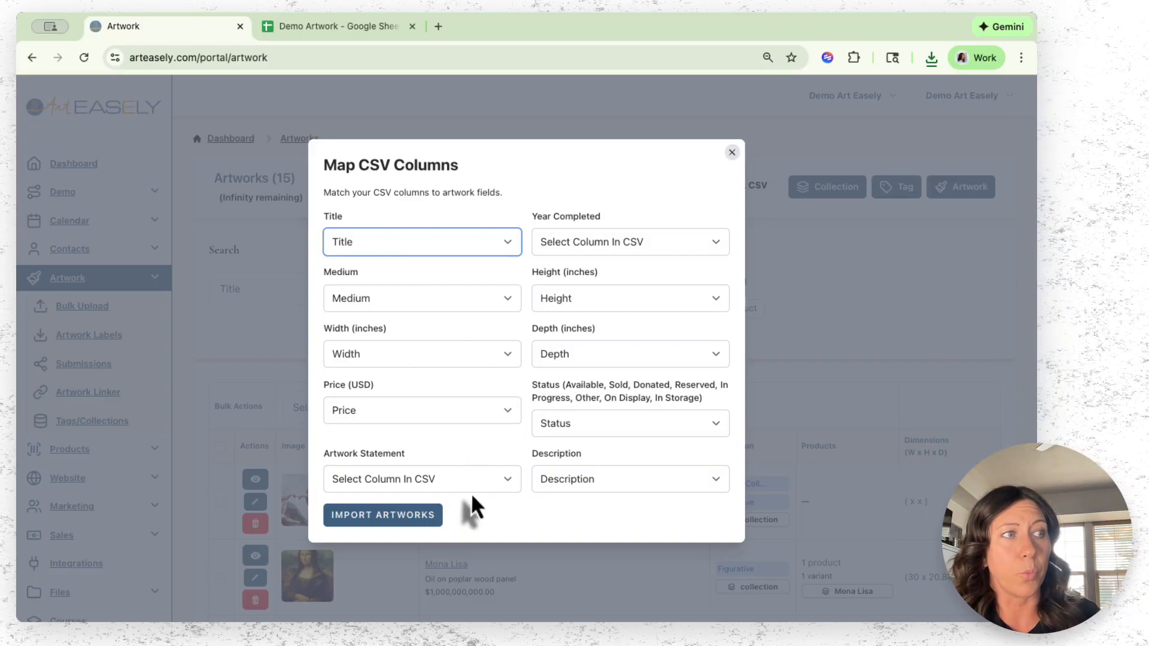
click(532, 481)
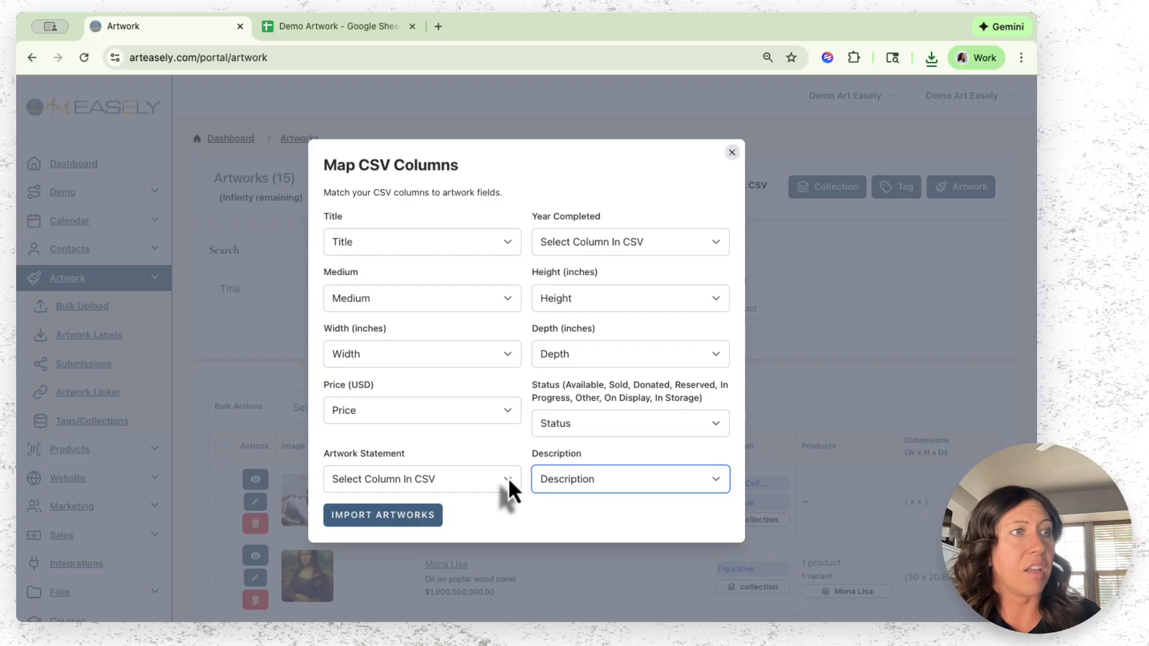
click(508, 478)
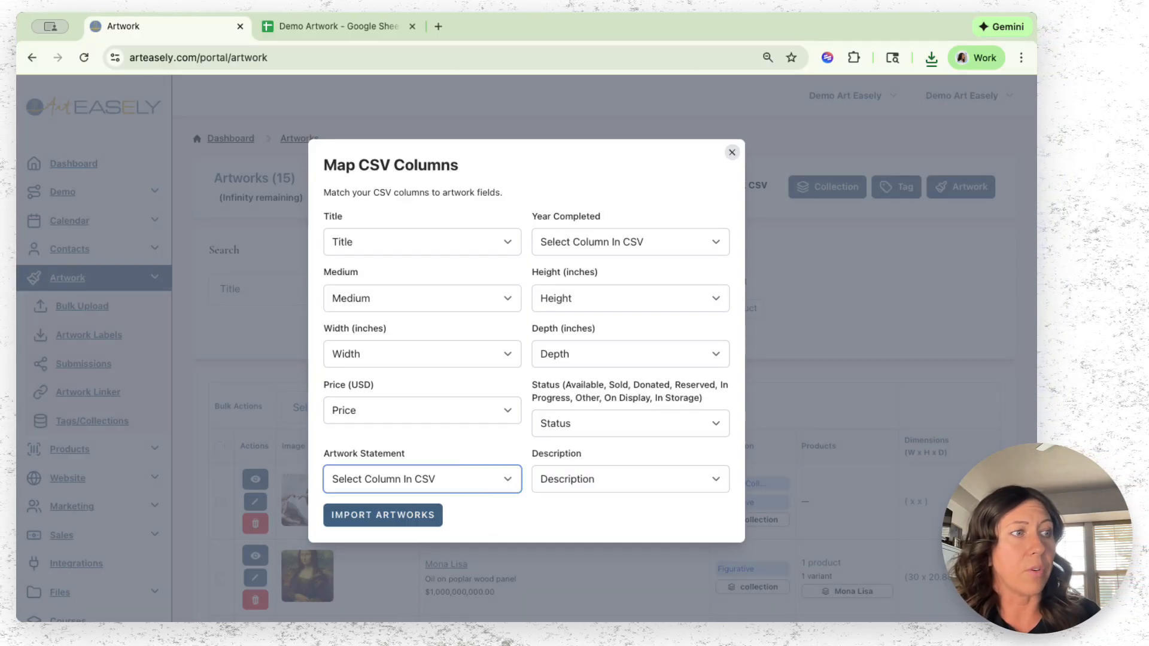
click(389, 626)
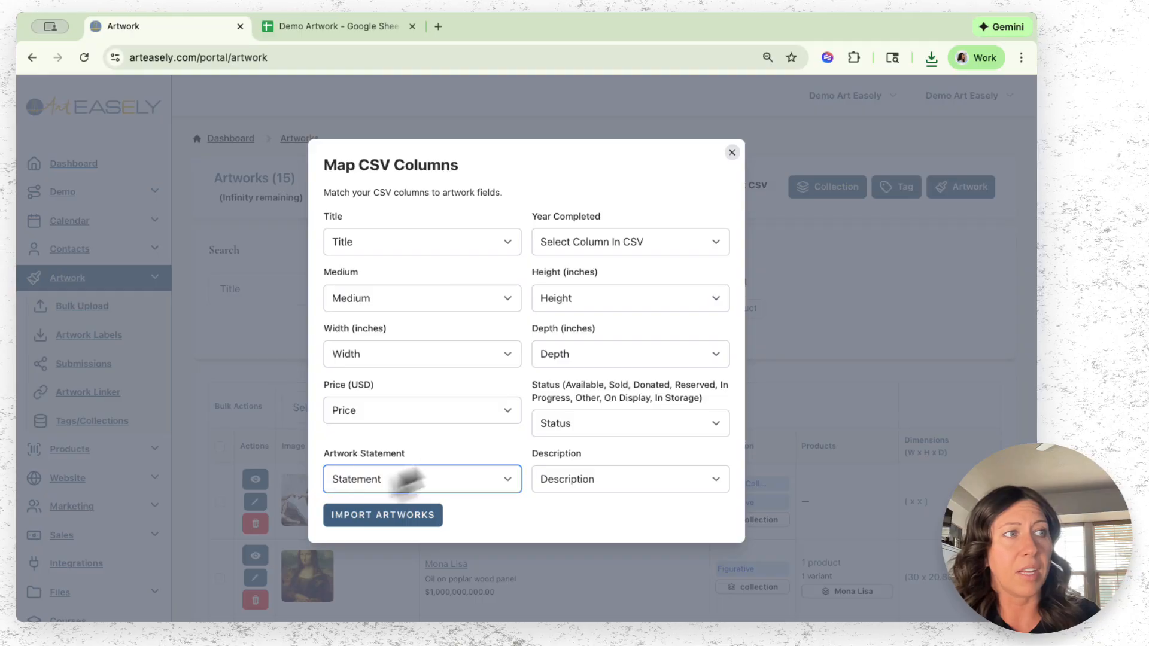
Map the Year Completed field to the Year column and check the Height, Depth and Status mappings
click(656, 244)
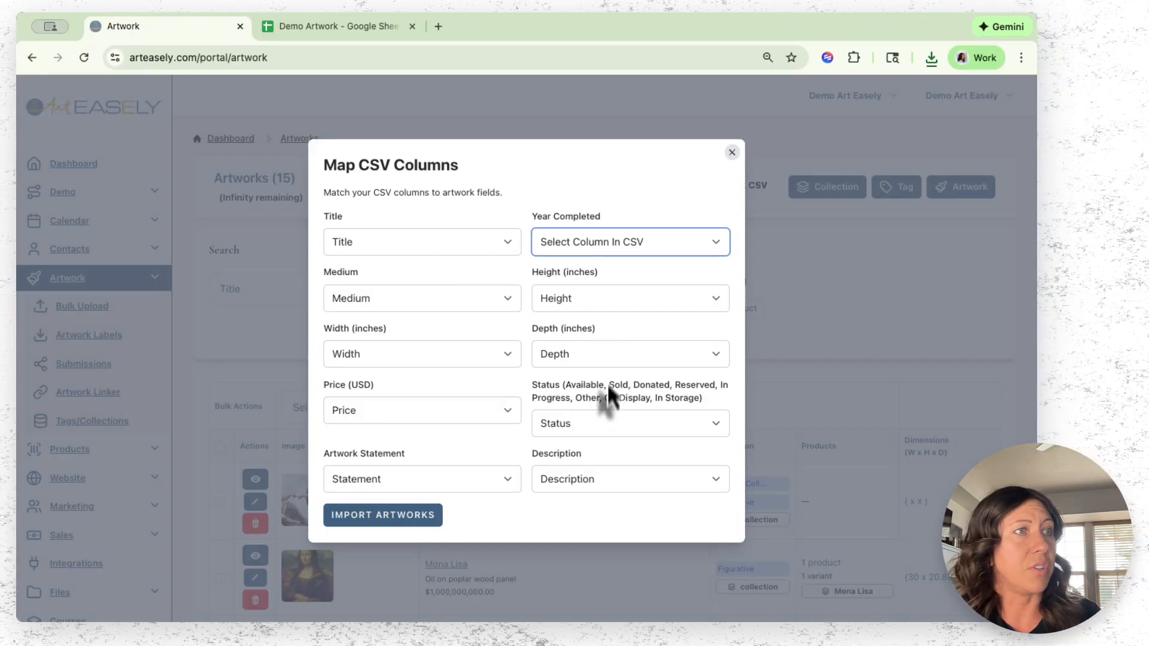
click(587, 329)
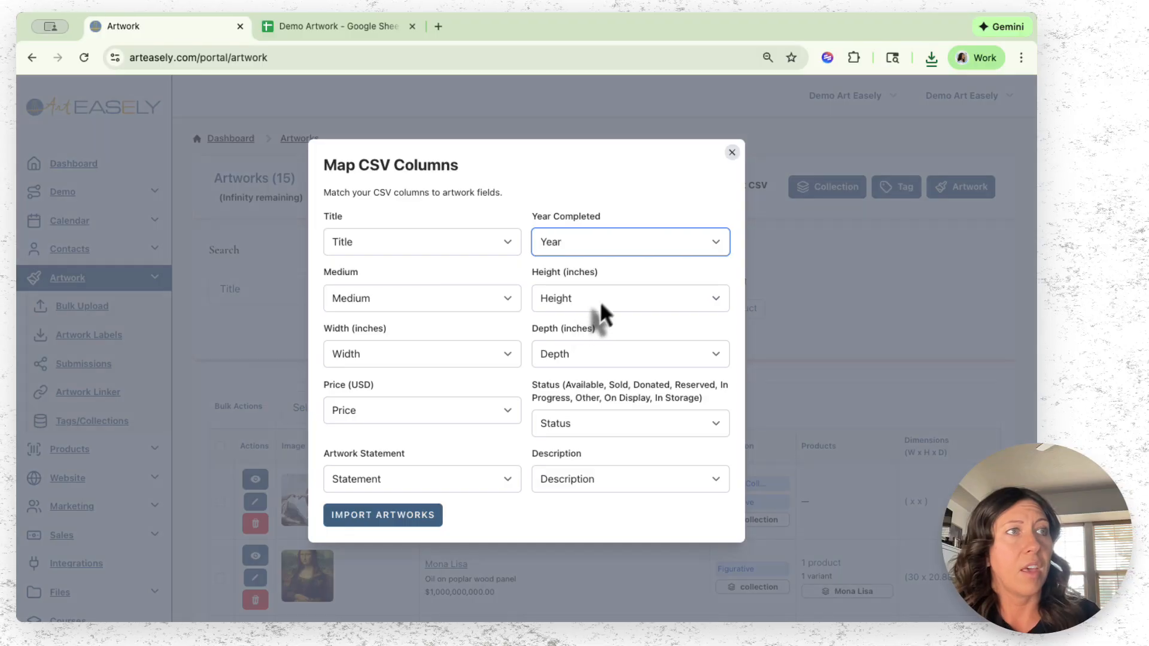
click(600, 300)
click(598, 364)
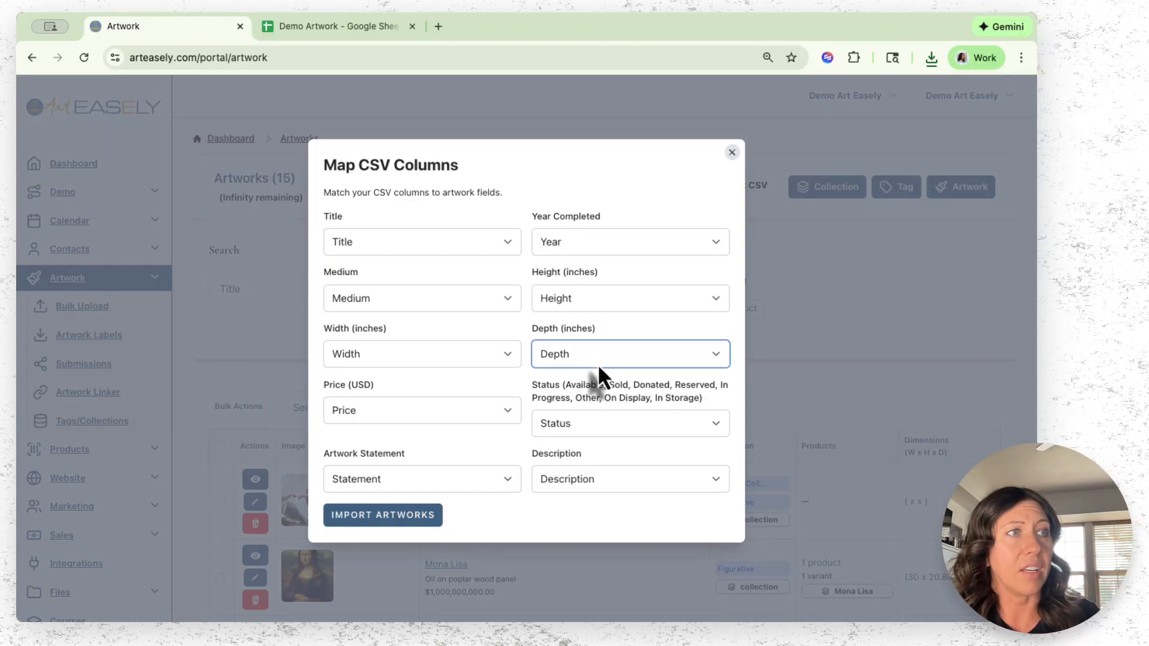
click(604, 434)
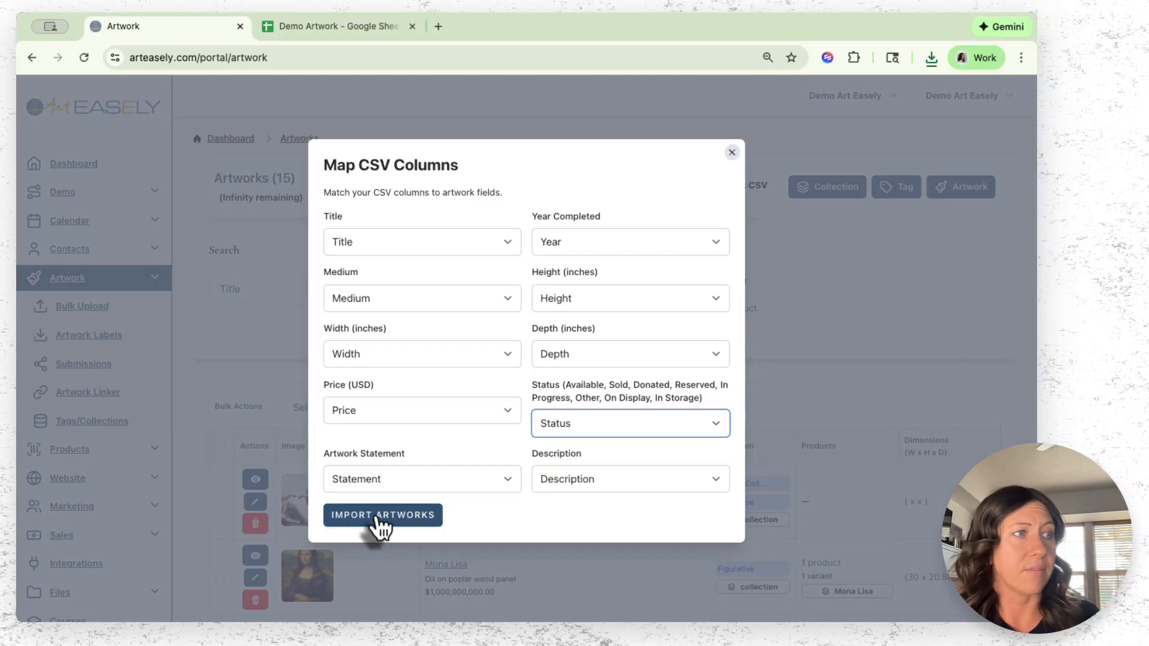
Import the artworks with the mapped columns and refresh the page to review the new entries in the list
click(373, 519)
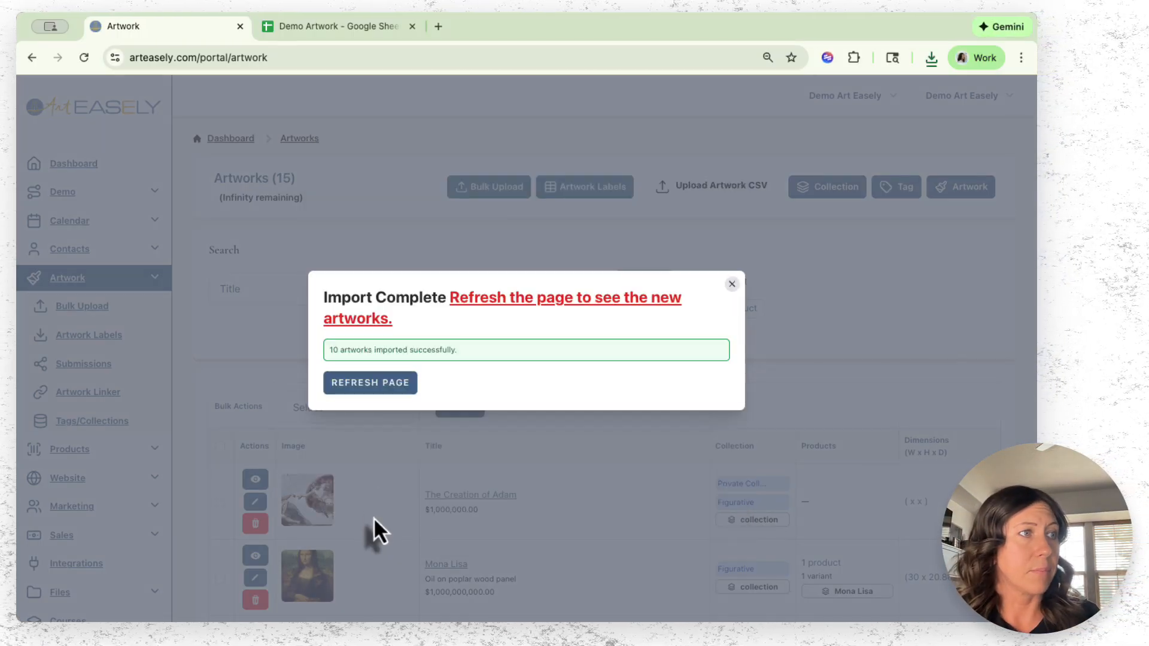
click(383, 392)
scroll(369, 395, down, 6)
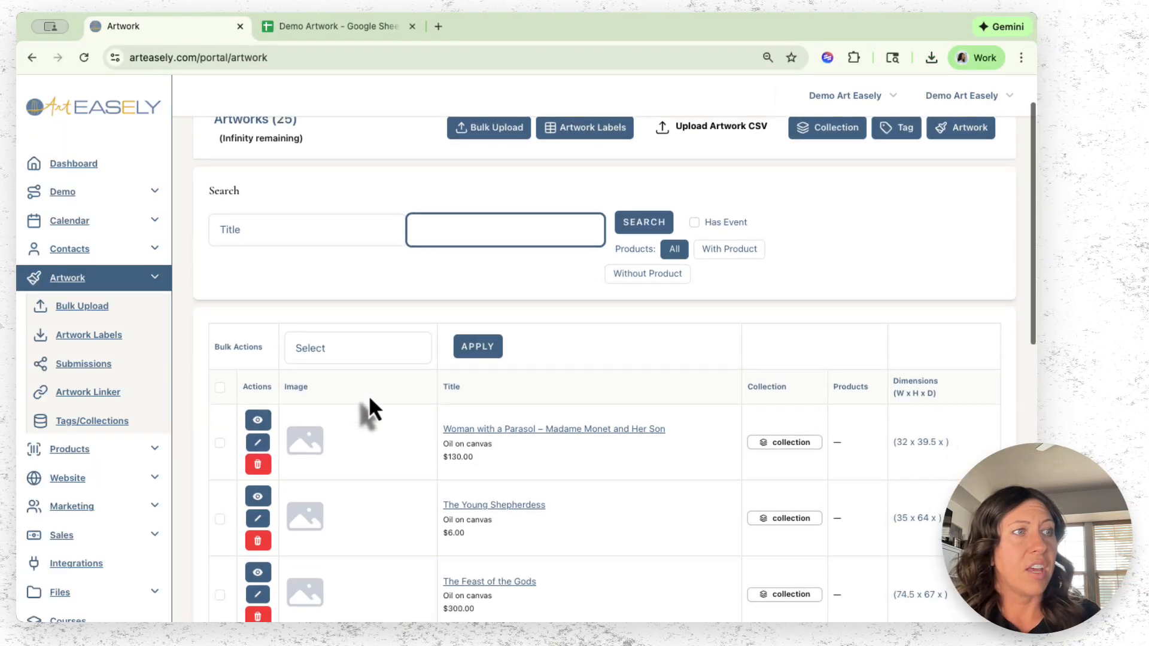
scroll(369, 396, down, 5)
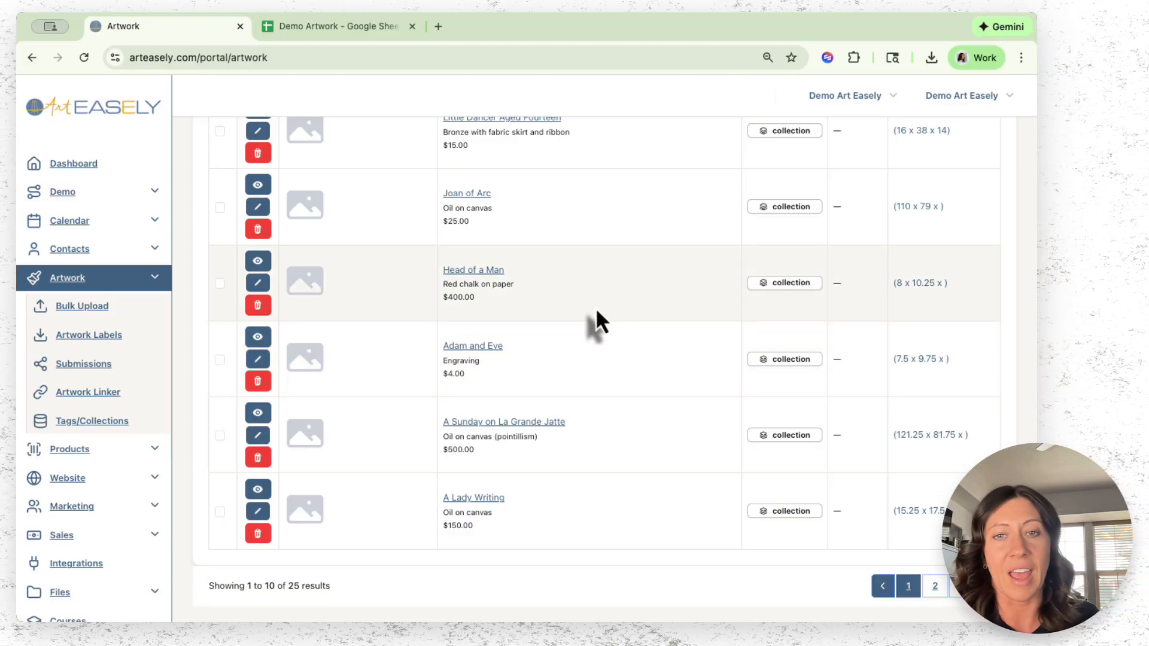
scroll(527, 353, up, 10)
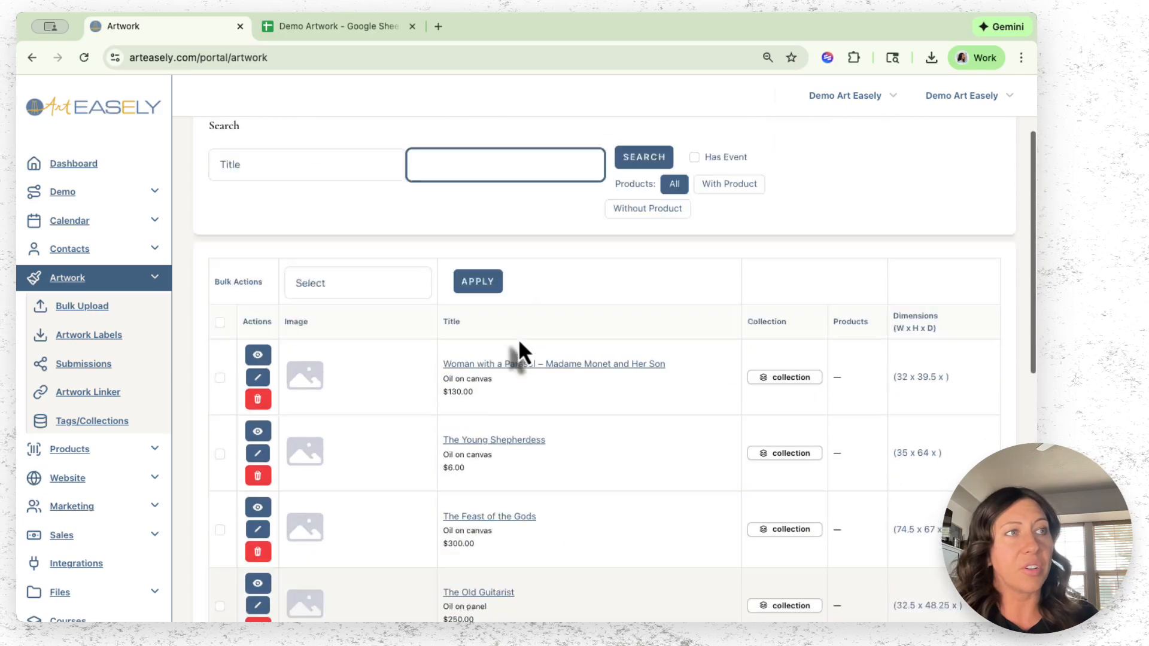
scroll(449, 509, down, 2)
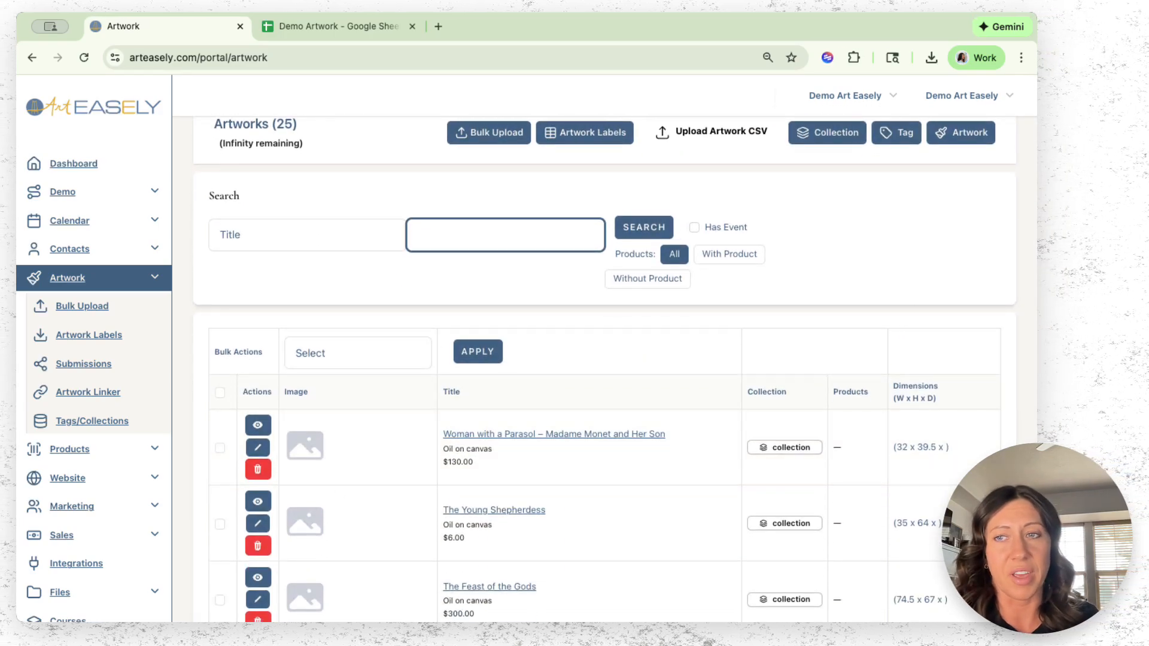
scroll(604, 359, up, 2)
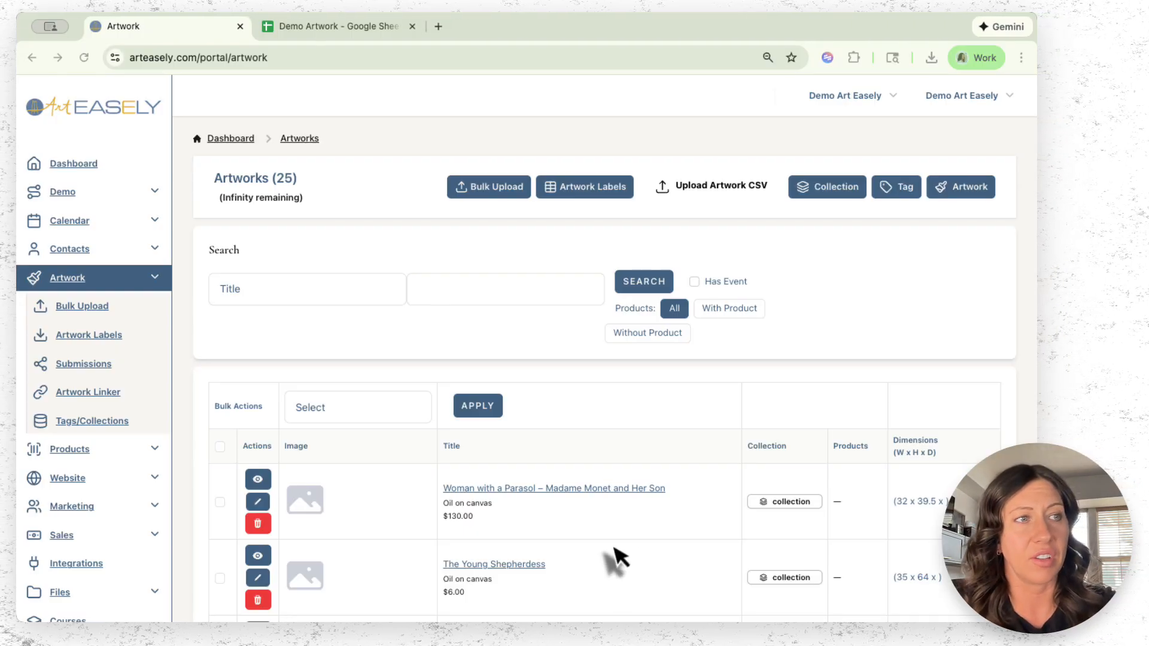
scroll(595, 556, down, 3)
scroll(589, 548, down, 1)
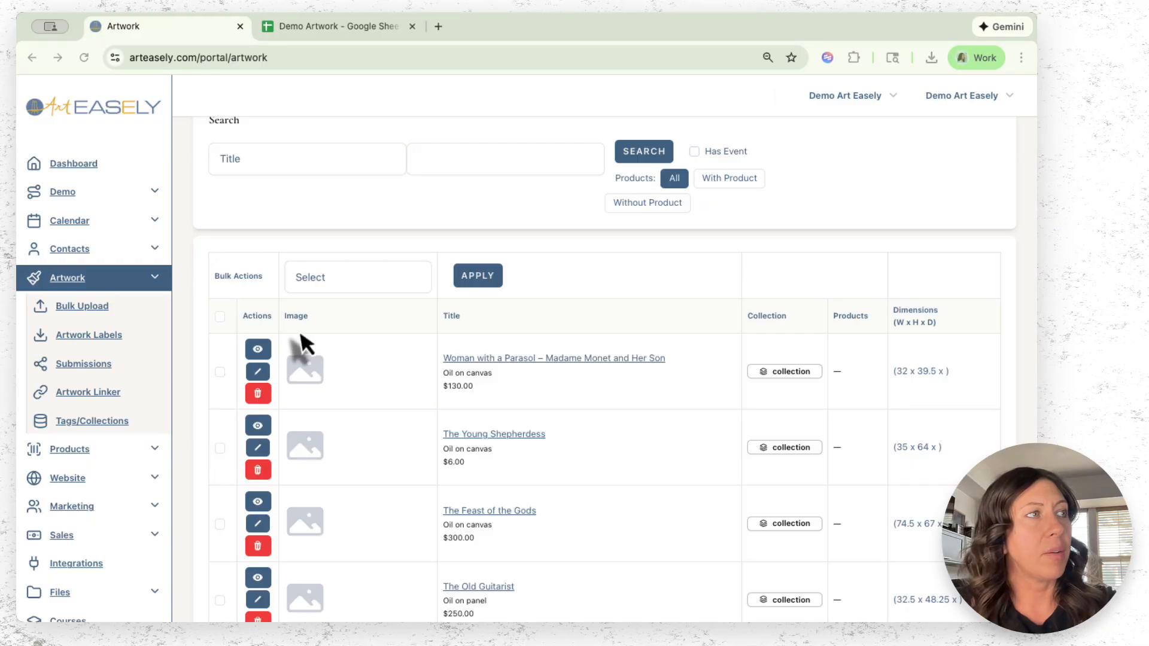
Open the file uploads and go to page 10 to check the uploaded artwork images
scroll(93, 326, down, 5)
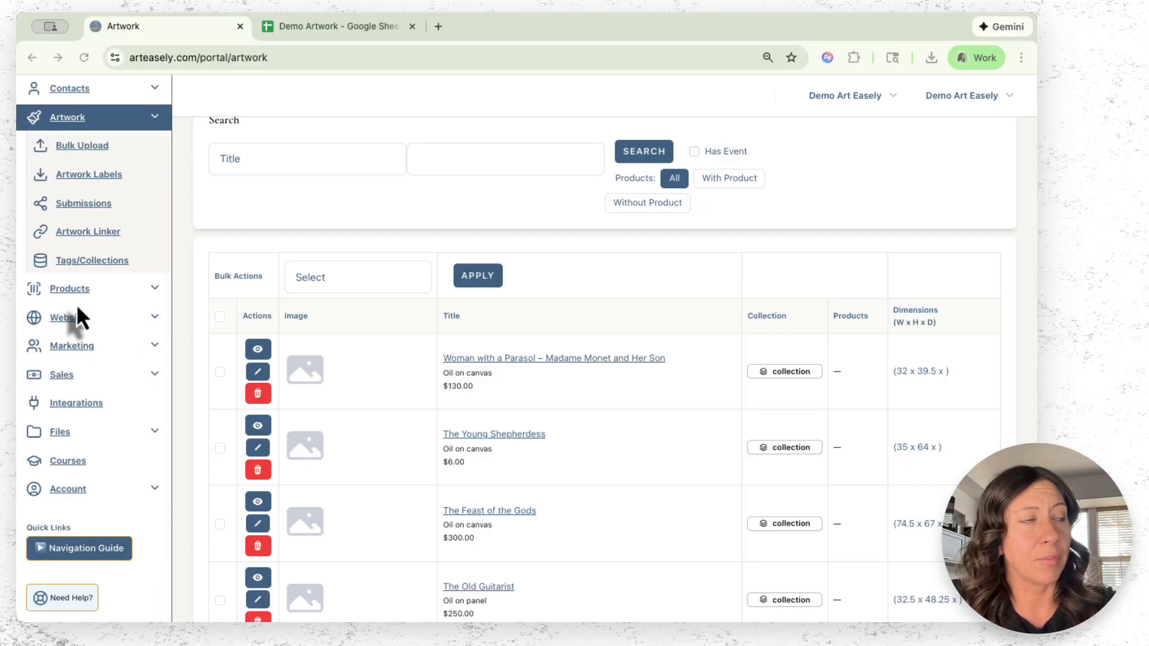
click(60, 432)
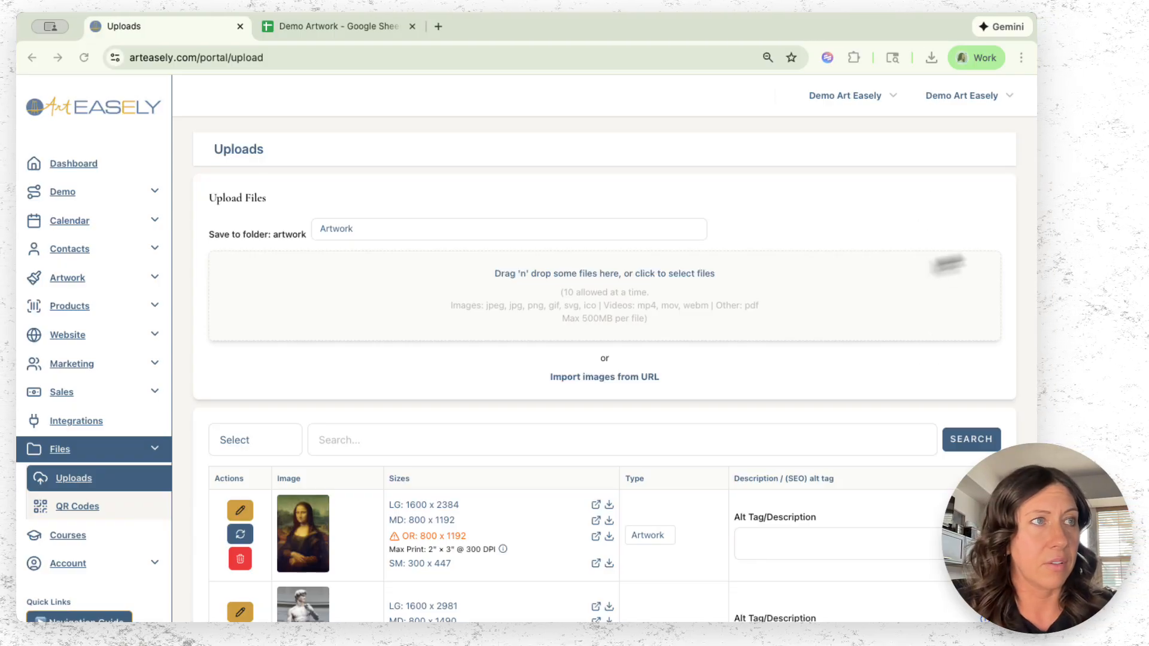
drag(947, 264, 455, 306)
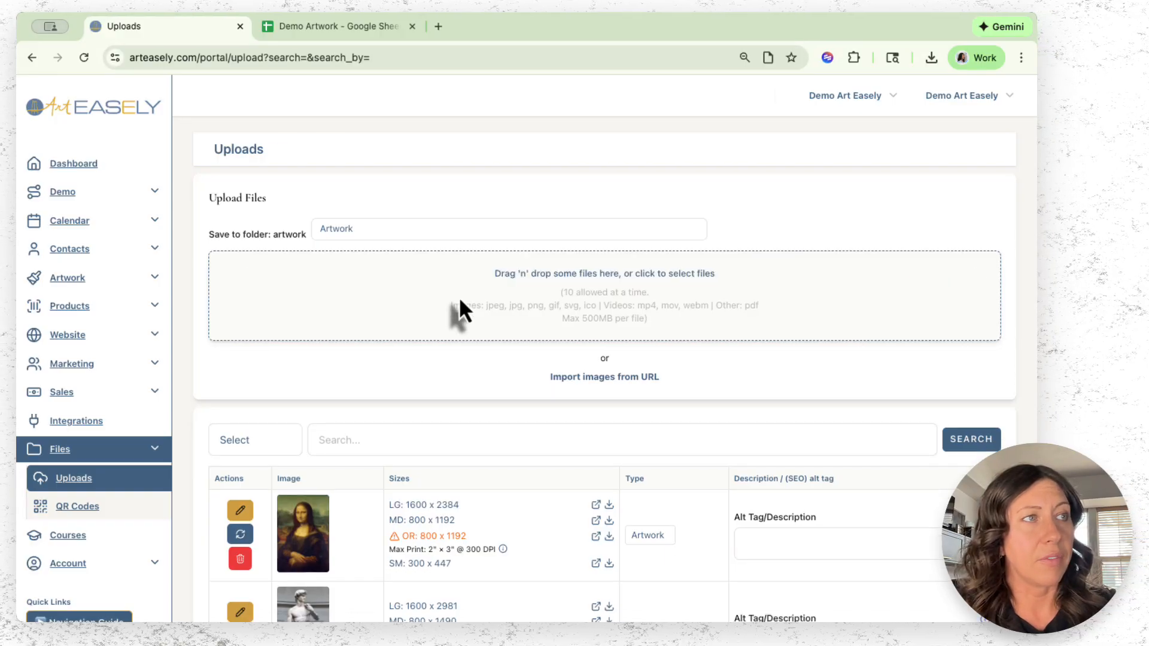
scroll(582, 363, down, 6)
scroll(583, 362, down, 15)
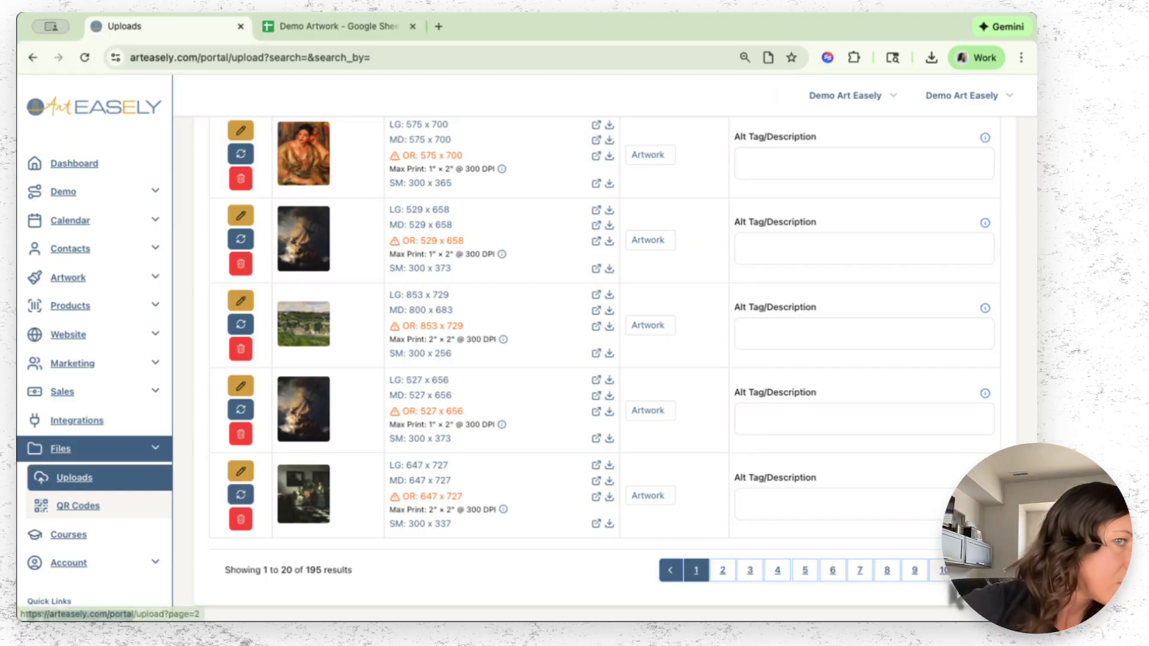
click(943, 570)
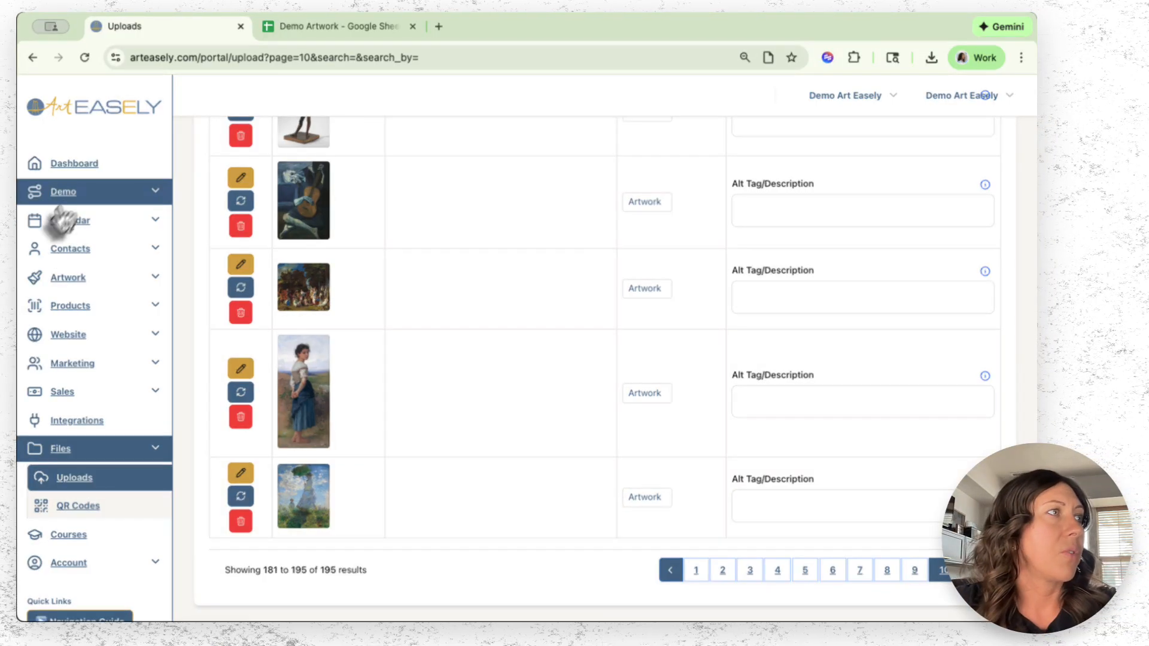
Open the Artwork Linker and use the artwork search to link the first images to Woman with a Parasol and The Young Shepherdess
click(158, 283)
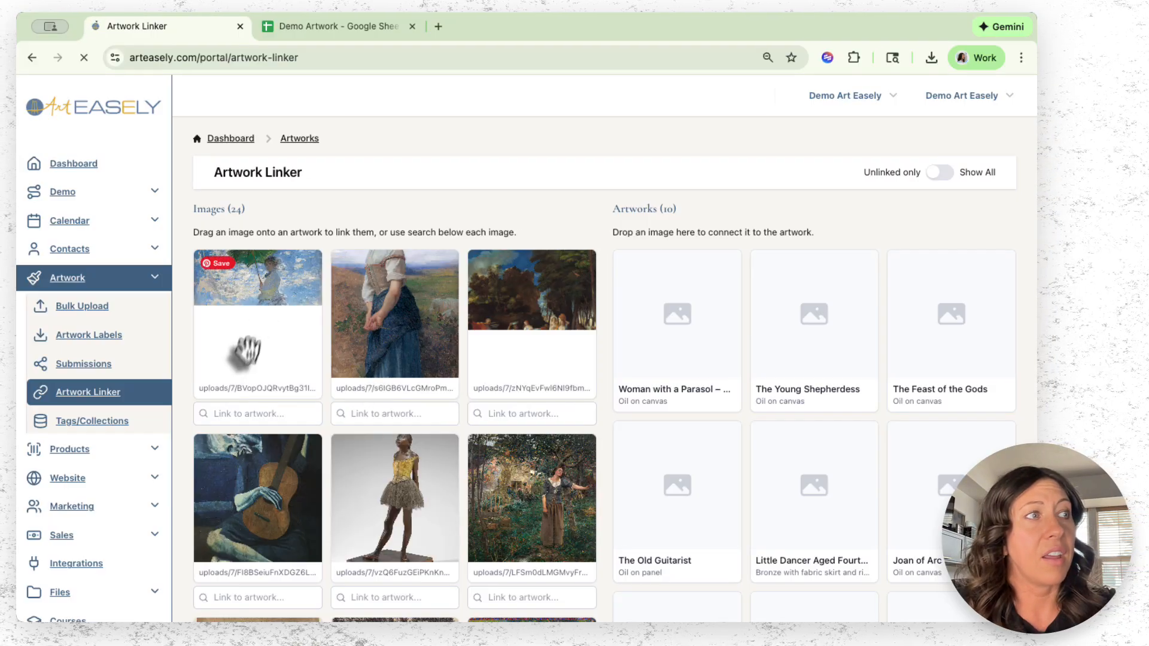
click(245, 413)
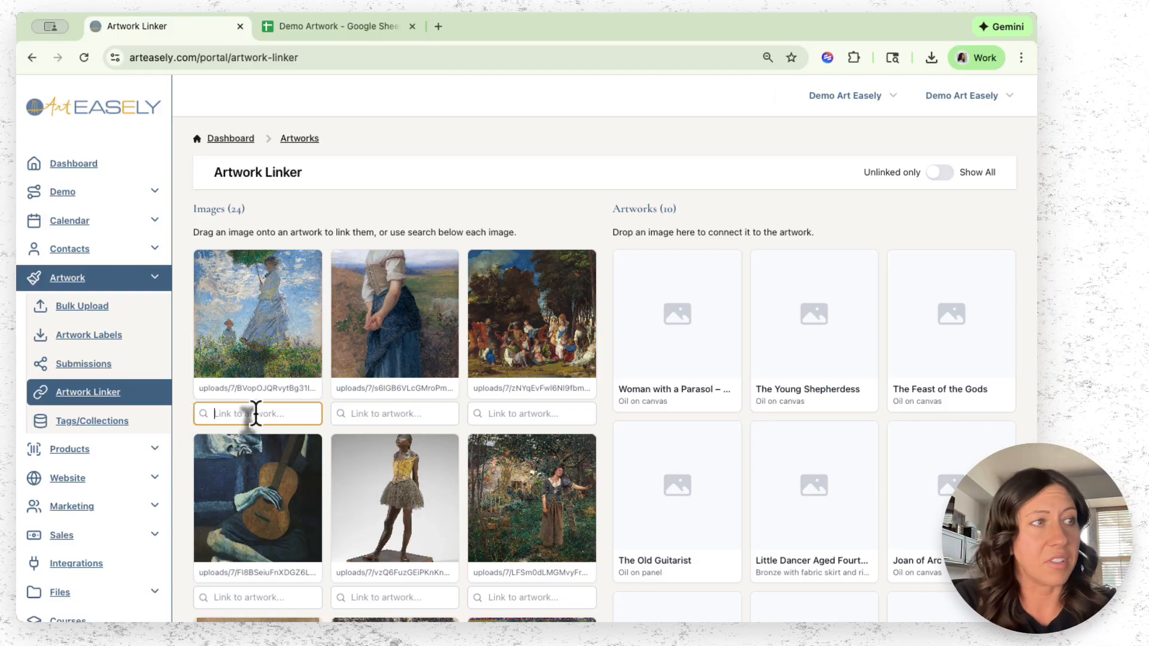
click(254, 443)
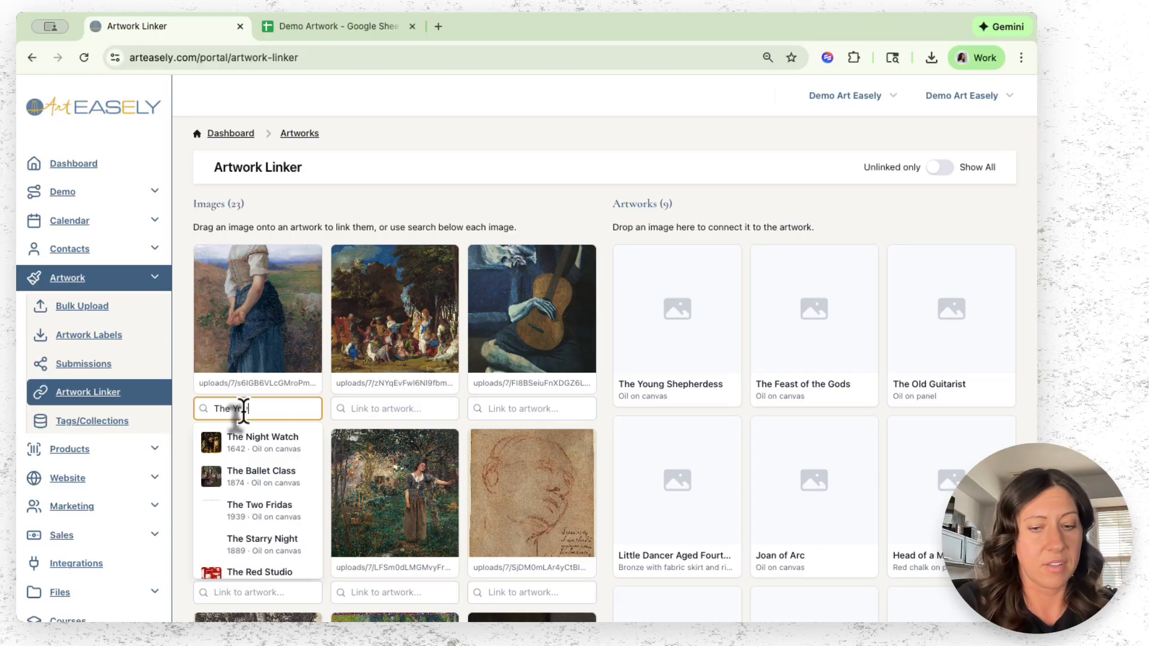
click(258, 438)
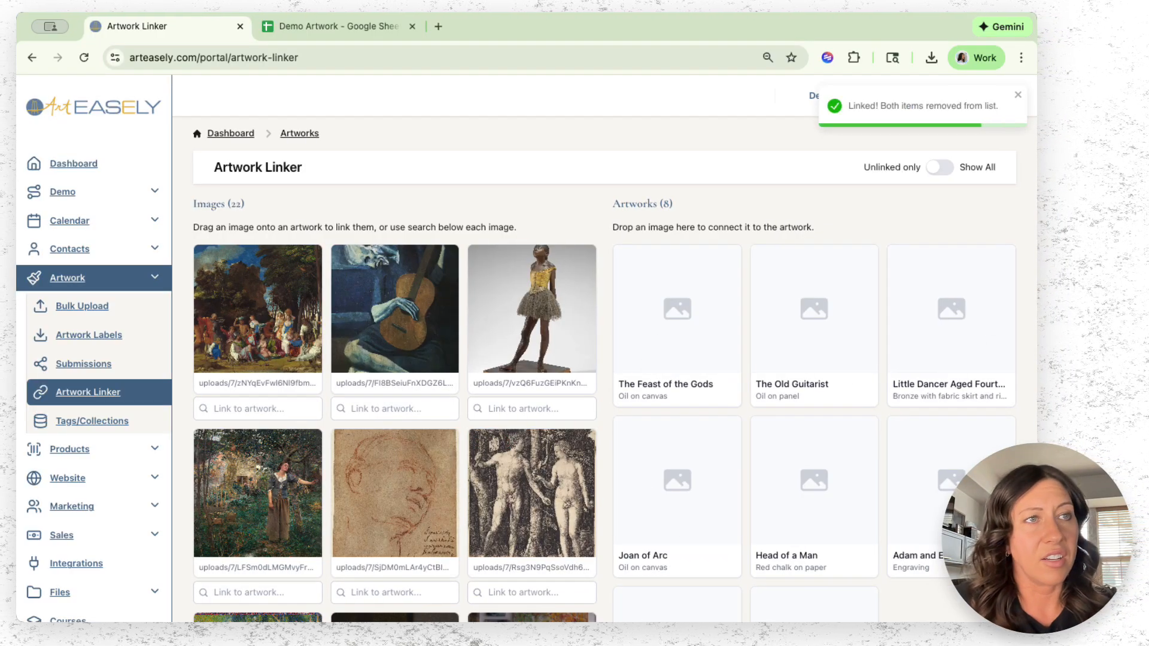
Search for "Feast of" under the first remaining image and link it to The Feast of the Gods
scroll(784, 487, down, 5)
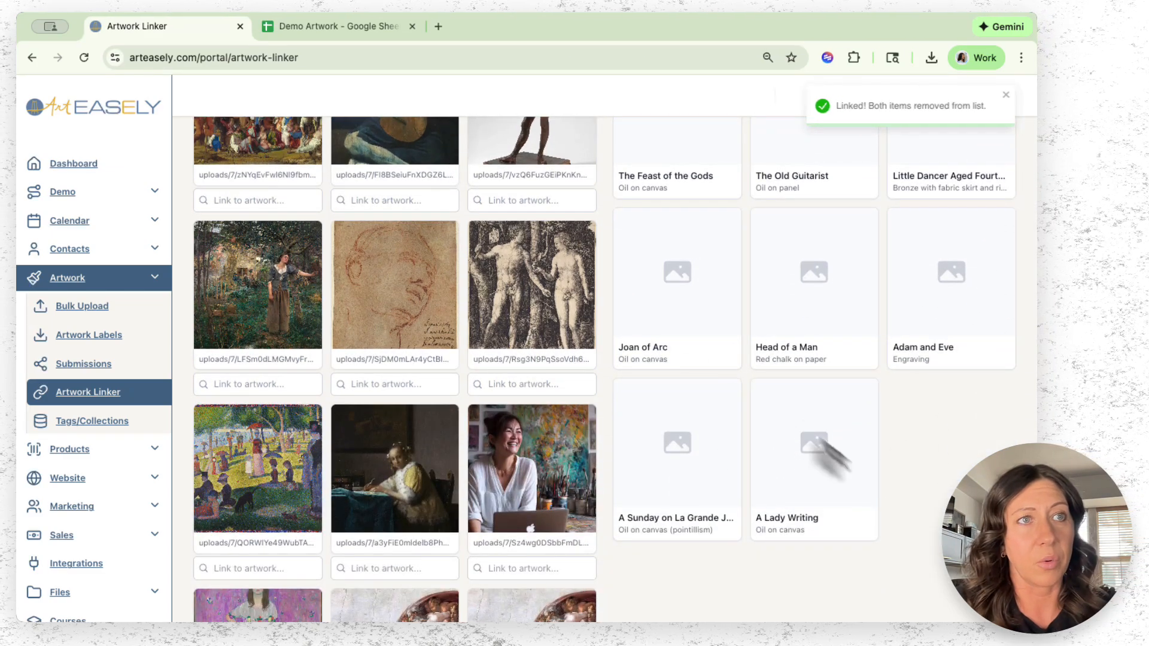
scroll(808, 431, up, 5)
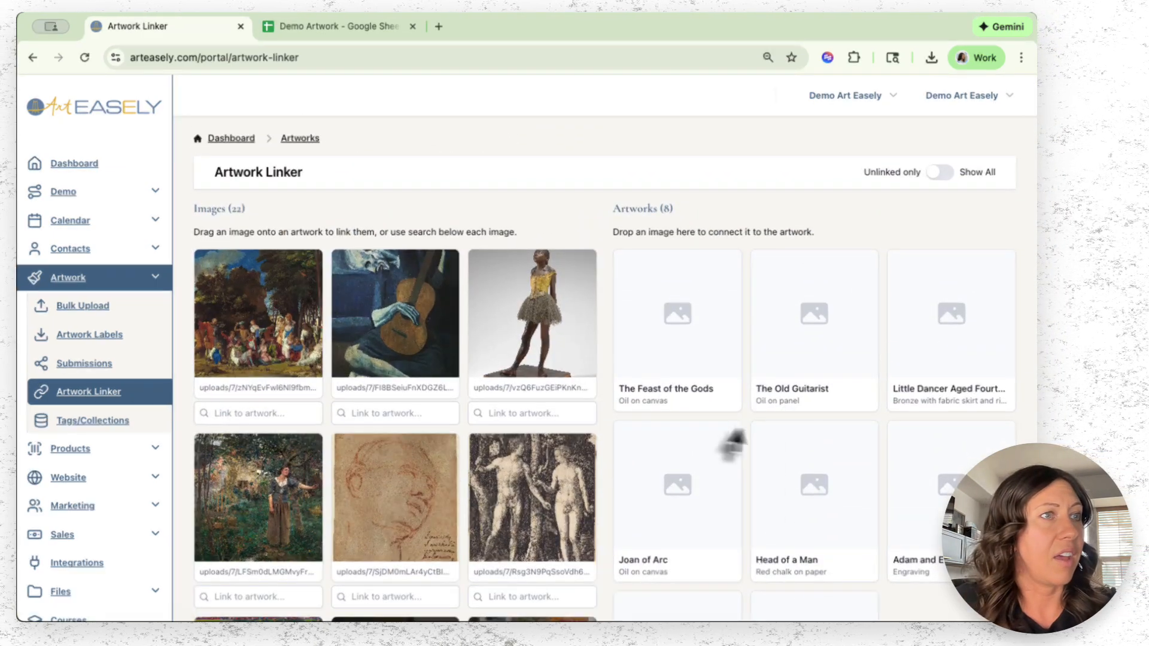
click(268, 414)
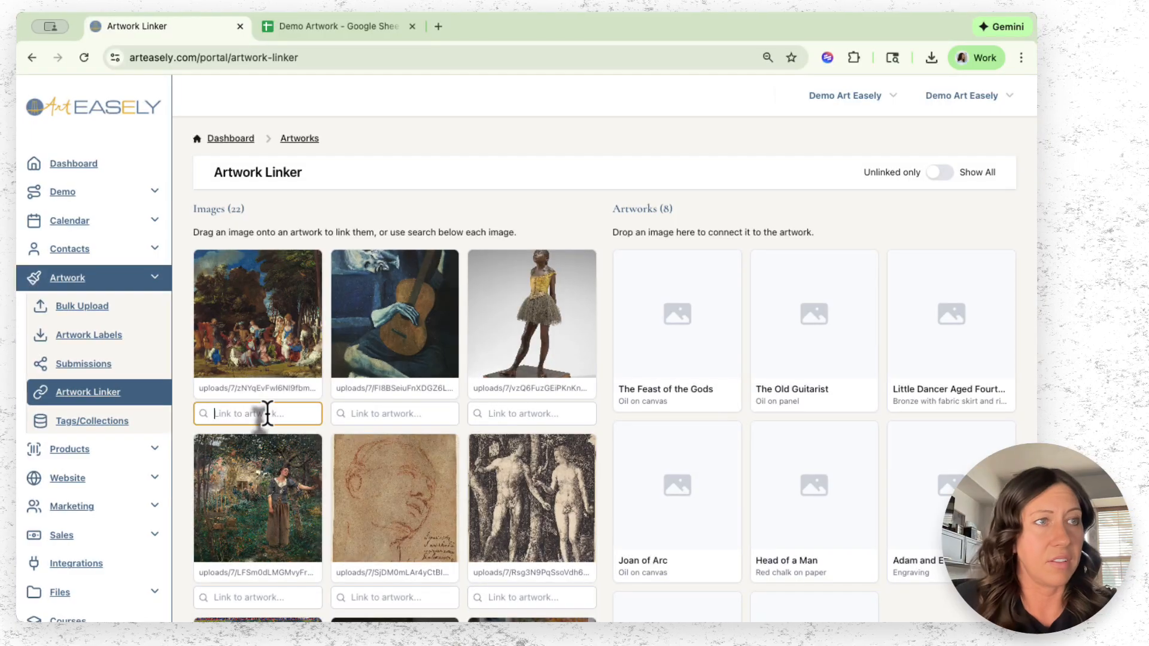
text(Feast of)
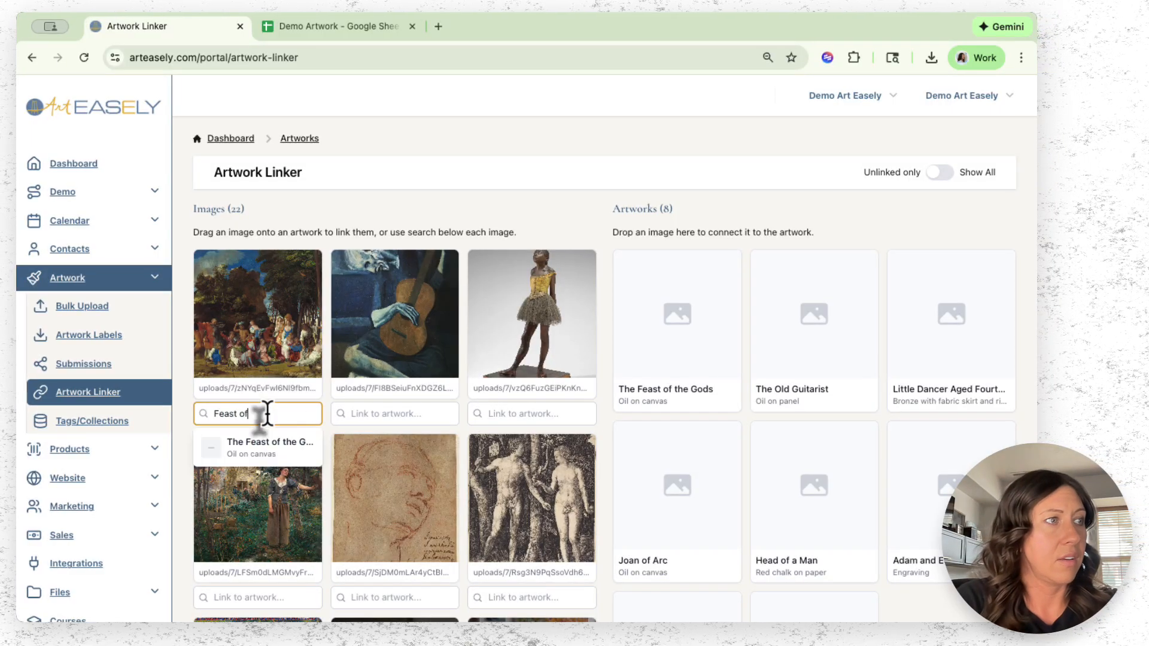
scroll(266, 415, down, 1)
click(275, 413)
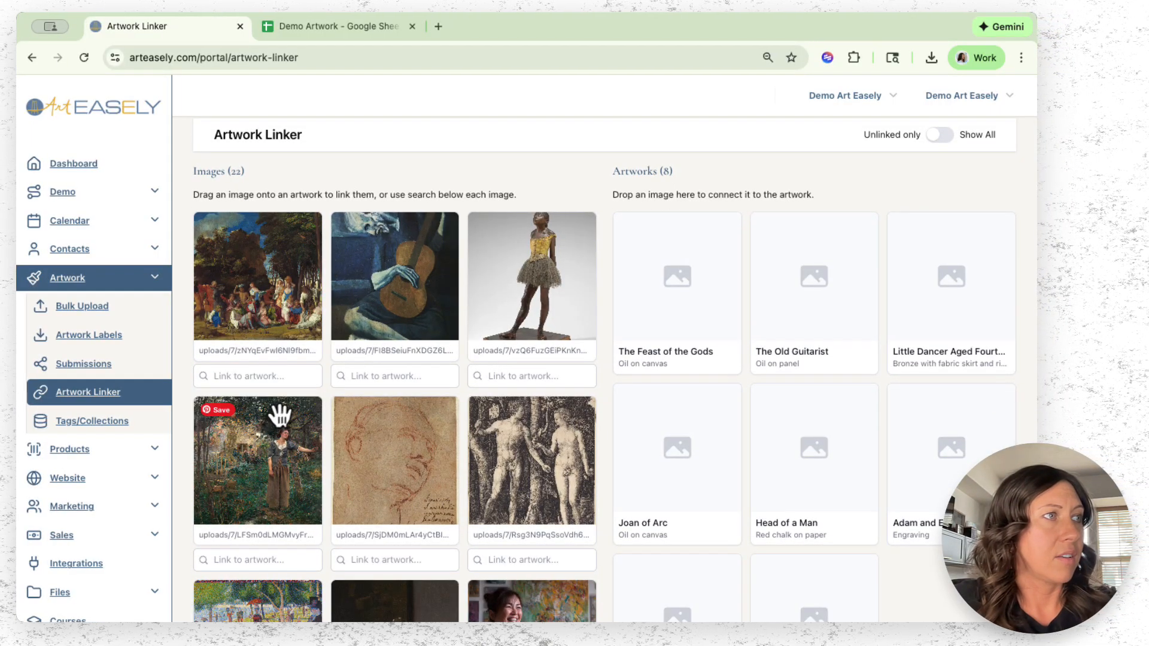
click(224, 375)
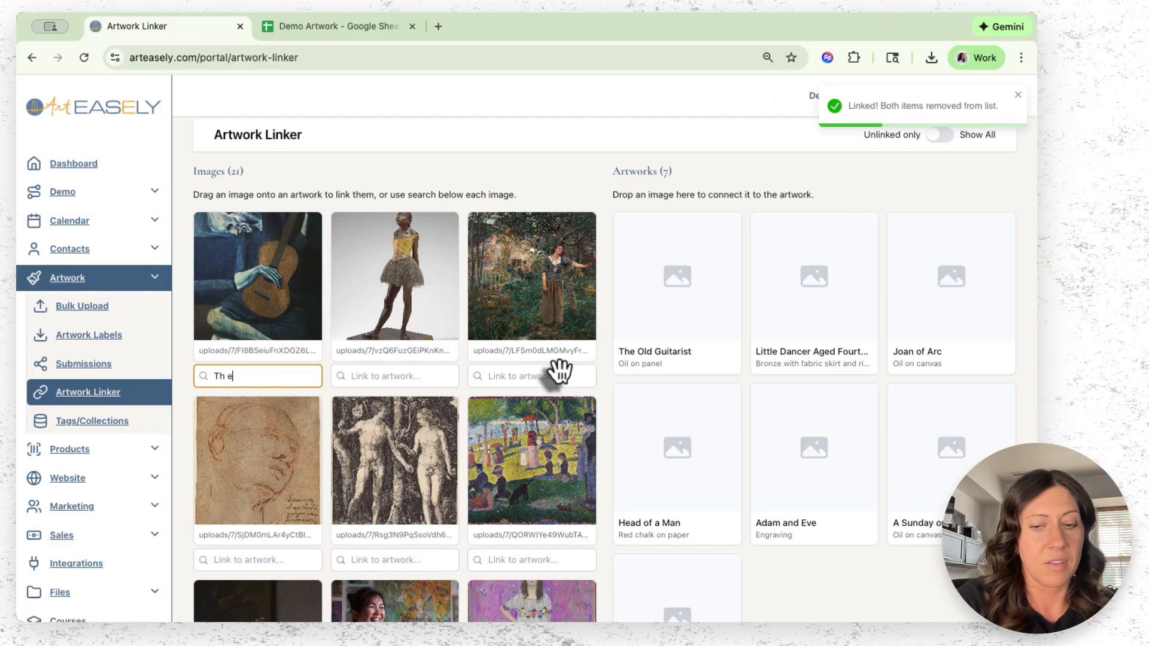
key(BackSpace)
key(BackSpace)
key(BackSpace)
key(BackSpace)
key(BackSpace)
key(BackSpace)
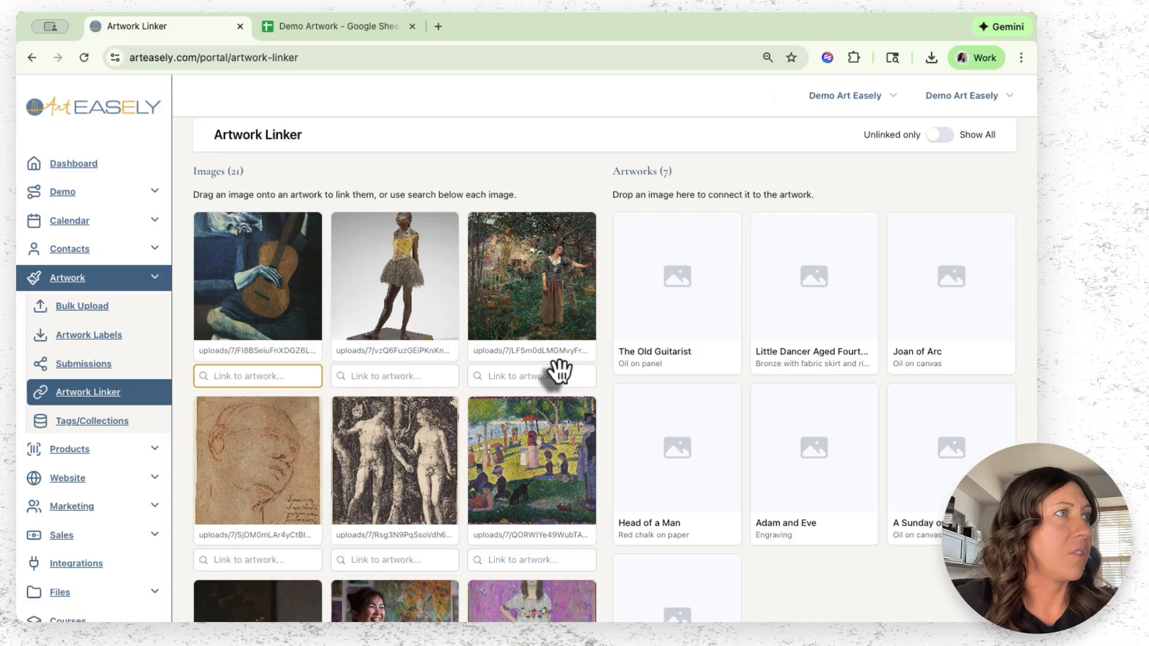
Link the guitarist, dancer and garden woman images directly to the artworks The Old Guitarist, Little Dancer and Joan of Arc
click(260, 289)
drag(299, 236, 695, 290)
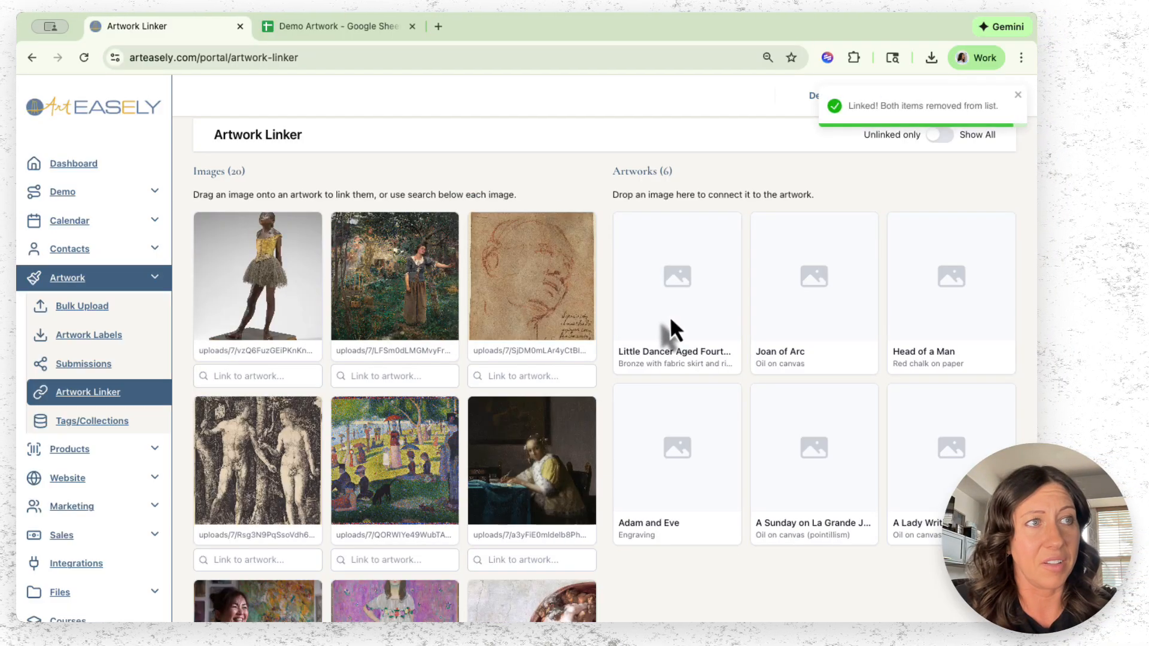
drag(241, 296, 694, 310)
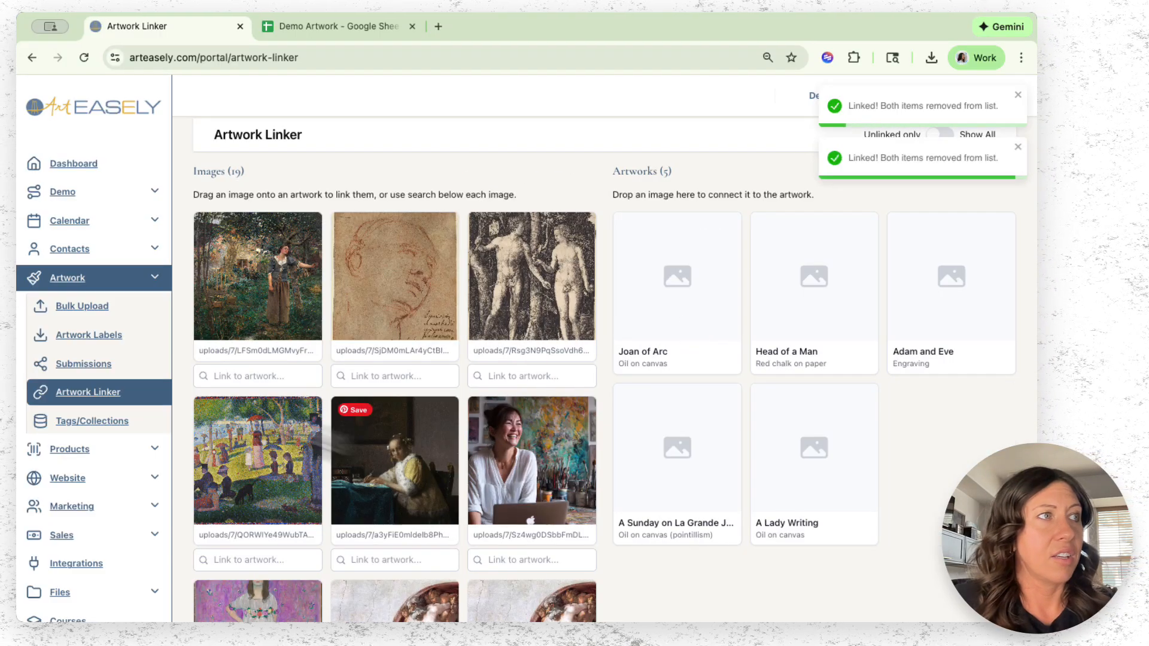
drag(251, 309, 664, 317)
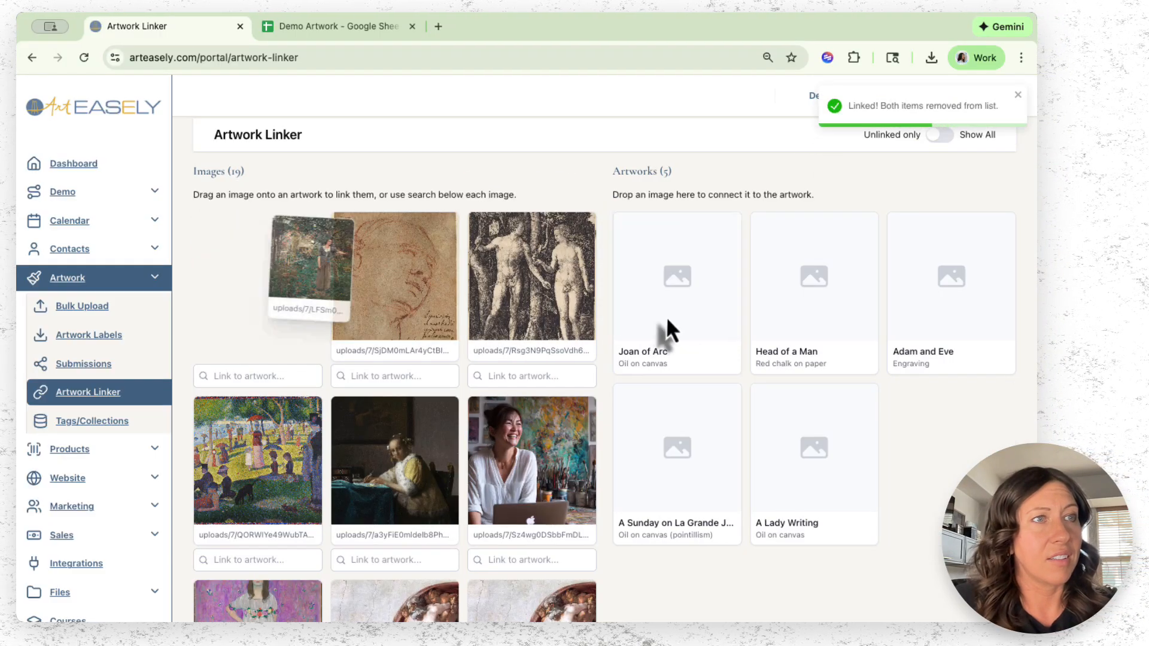
Link the matching images directly to Head of a Man, Adam and Eve, A Sunday on La Grande Jatte and A Lady Writing
drag(264, 300, 718, 319)
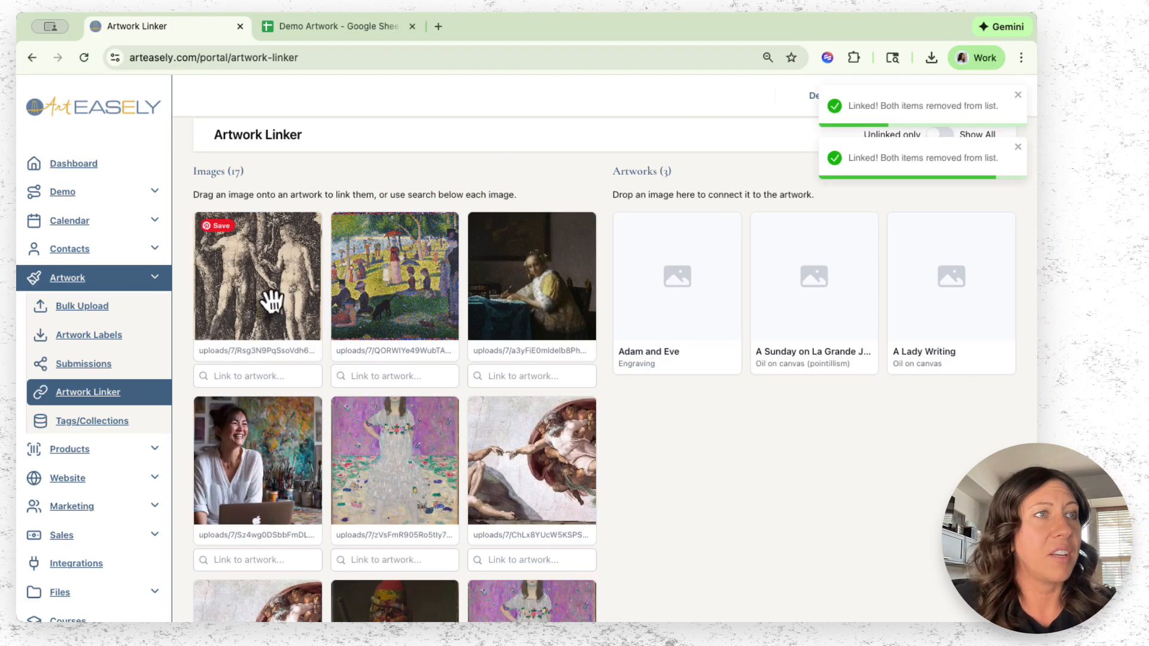
drag(267, 302, 672, 302)
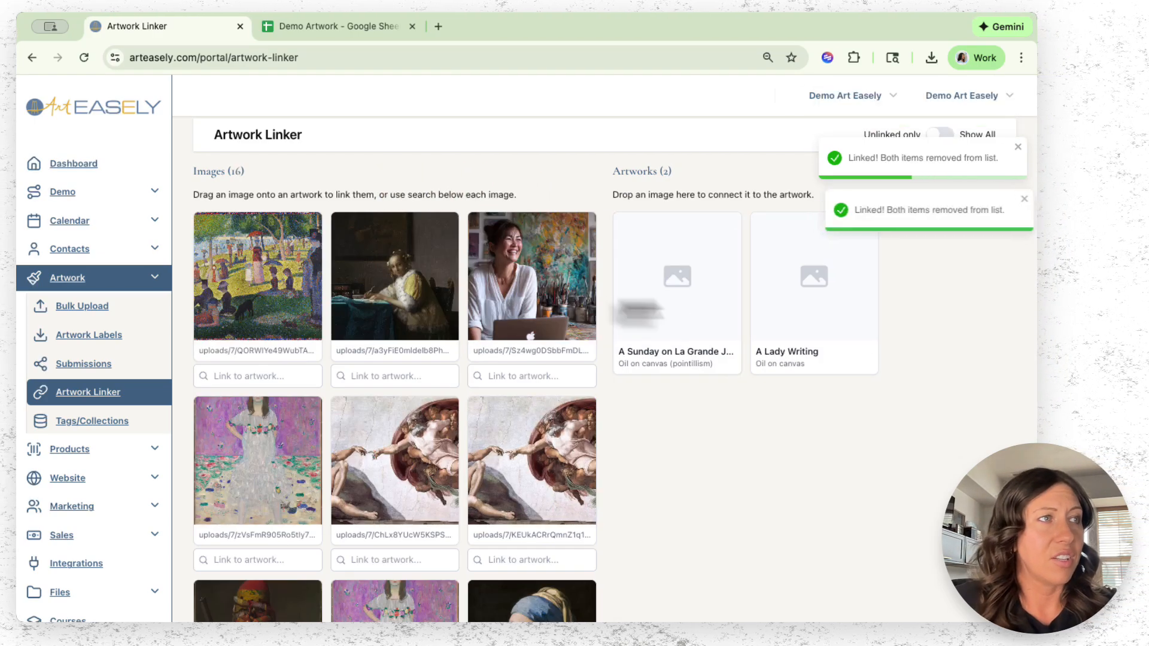
drag(259, 304, 710, 321)
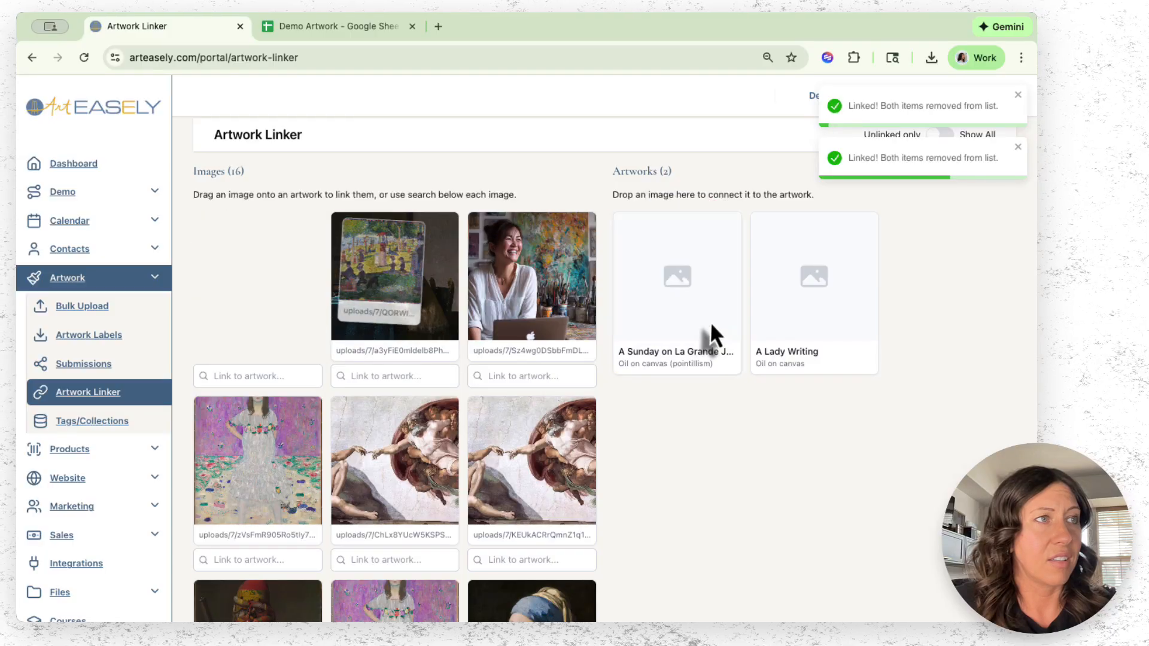
drag(267, 313, 682, 320)
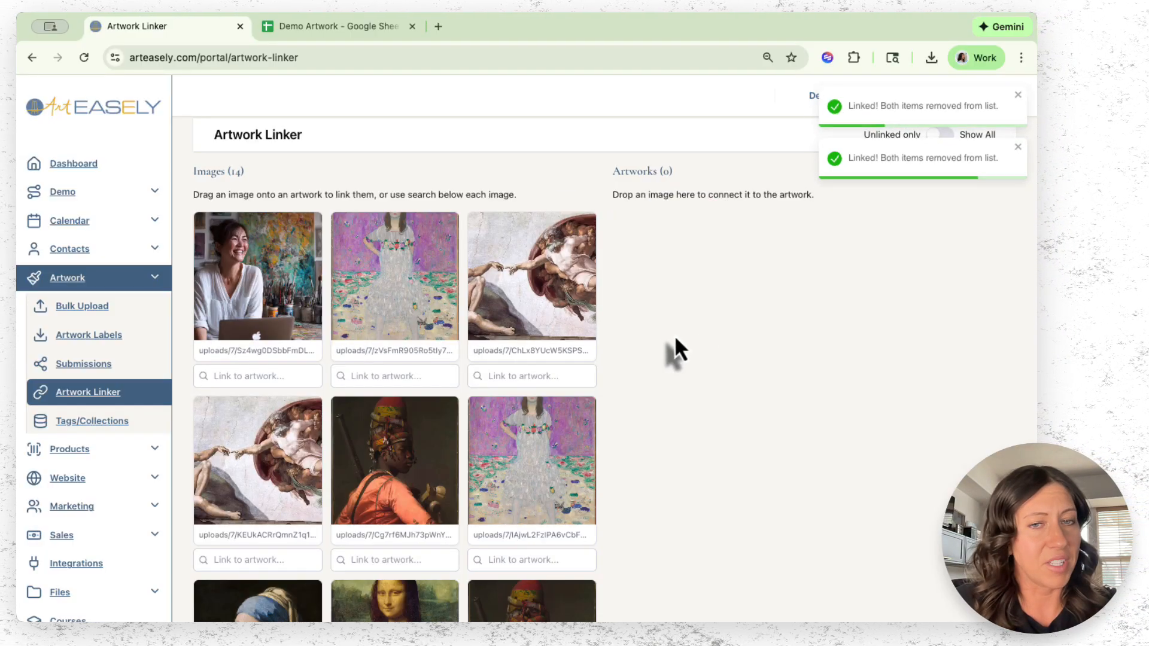